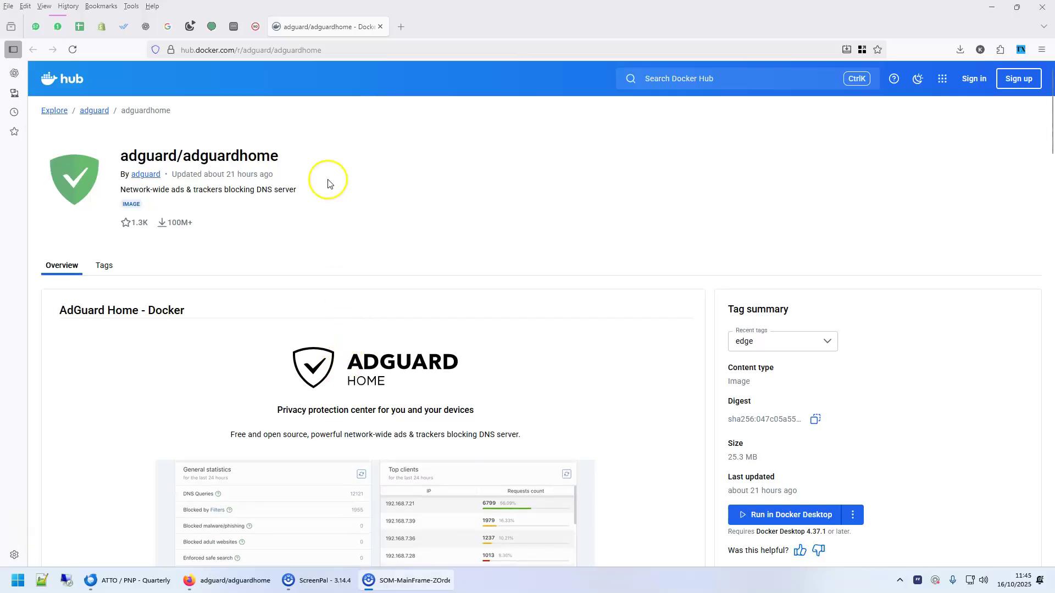
Switch to the NAS's Docker container list, which shows an unused adguard_adguardhome-1 container
{"action": "left_click", "coordinate": [234, 32]}
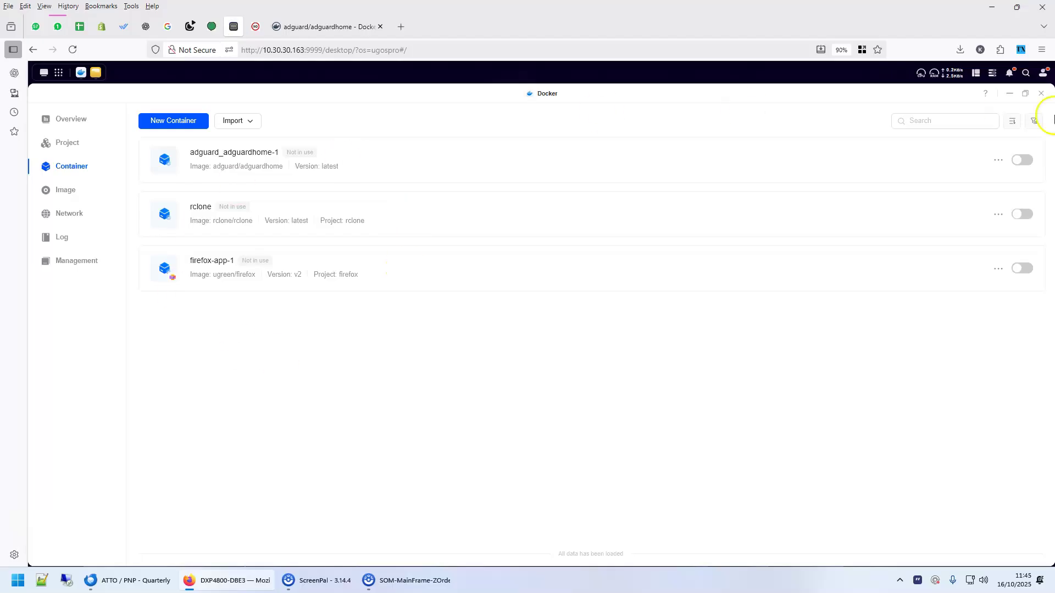
Close the Docker window and open the Files app maximized
{"action": "left_click", "coordinate": [1040, 95]}
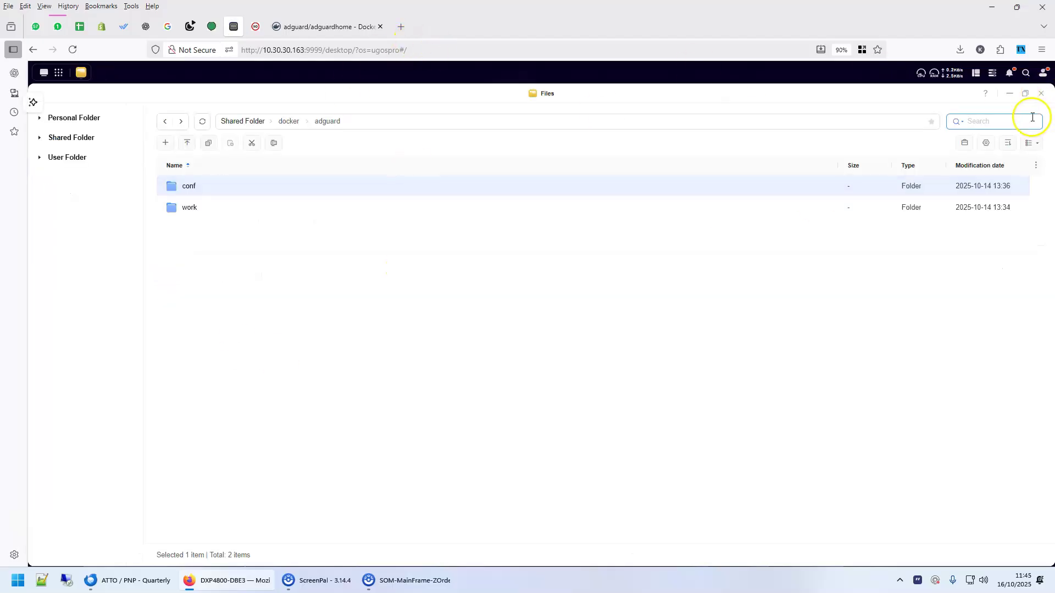
{"action": "left_click", "coordinate": [1039, 94]}
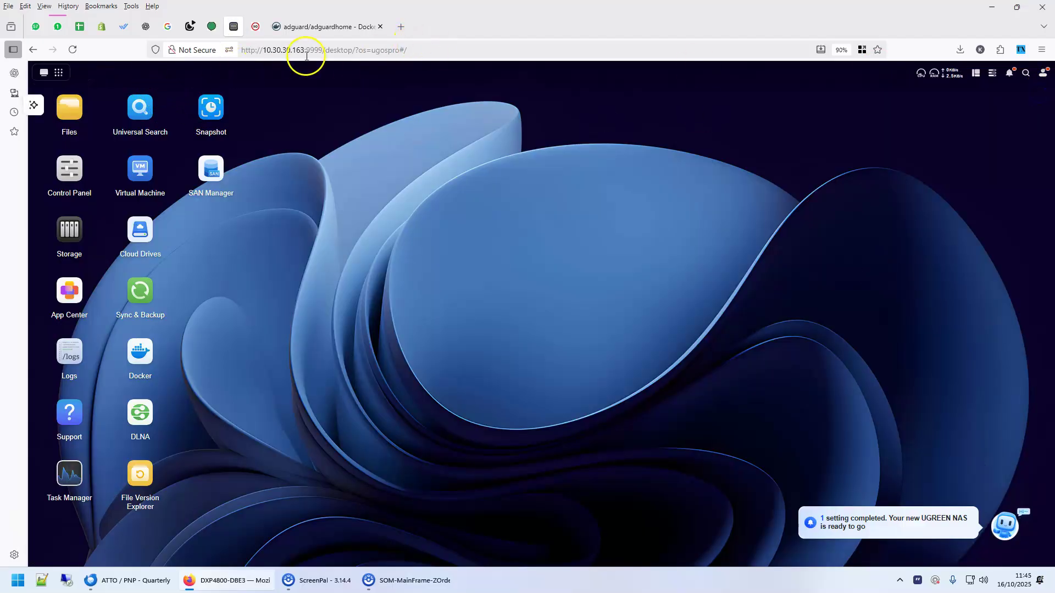
{"action": "left_click", "coordinate": [54, 115]}
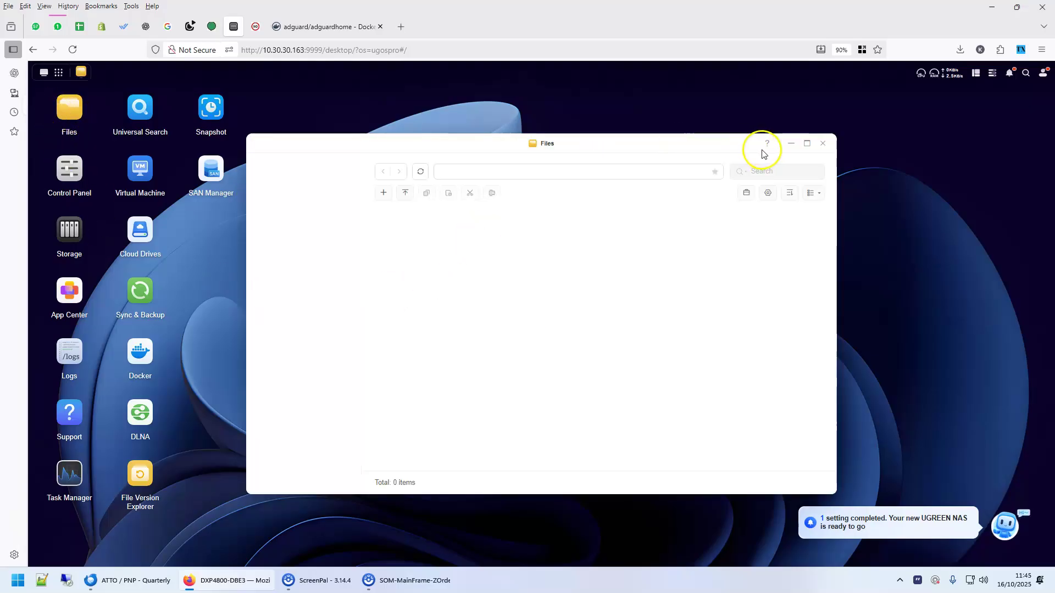
{"action": "left_click", "coordinate": [810, 146]}
Browse Shared Folder > docker > adguard to confirm its conf and work folders
{"action": "left_click", "coordinate": [47, 138]}
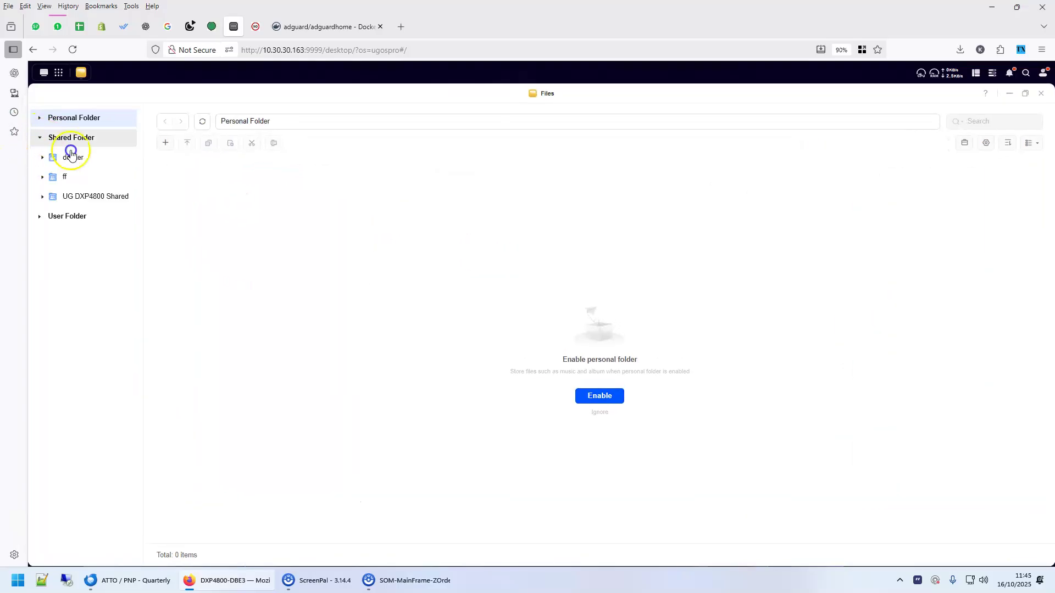
{"action": "left_click", "coordinate": [71, 157]}
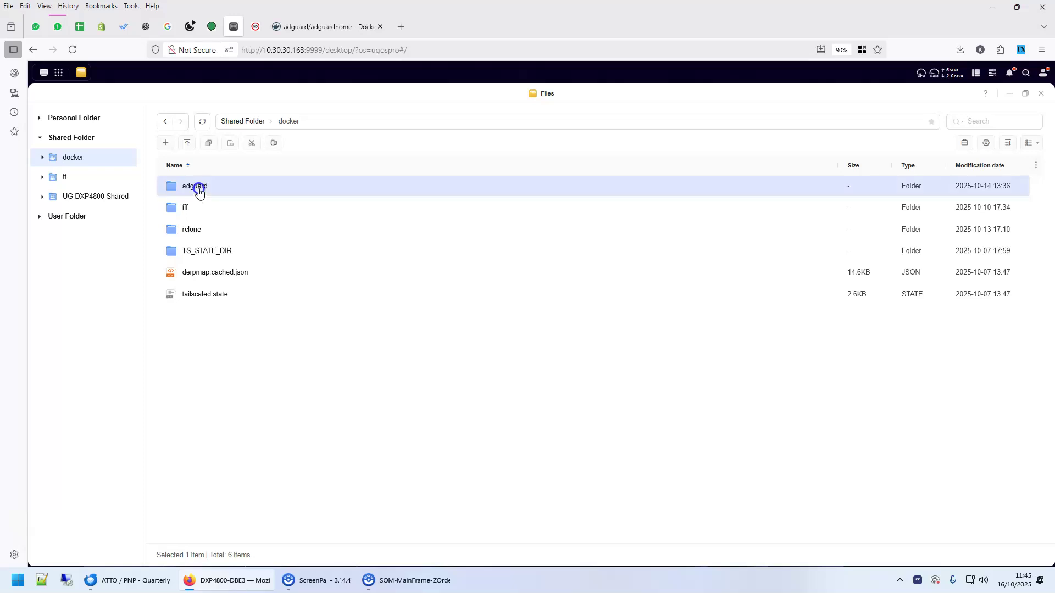
{"action": "double_click", "coordinate": [198, 187]}
{"action": "left_click", "coordinate": [74, 158]}
{"action": "double_click", "coordinate": [200, 187]}
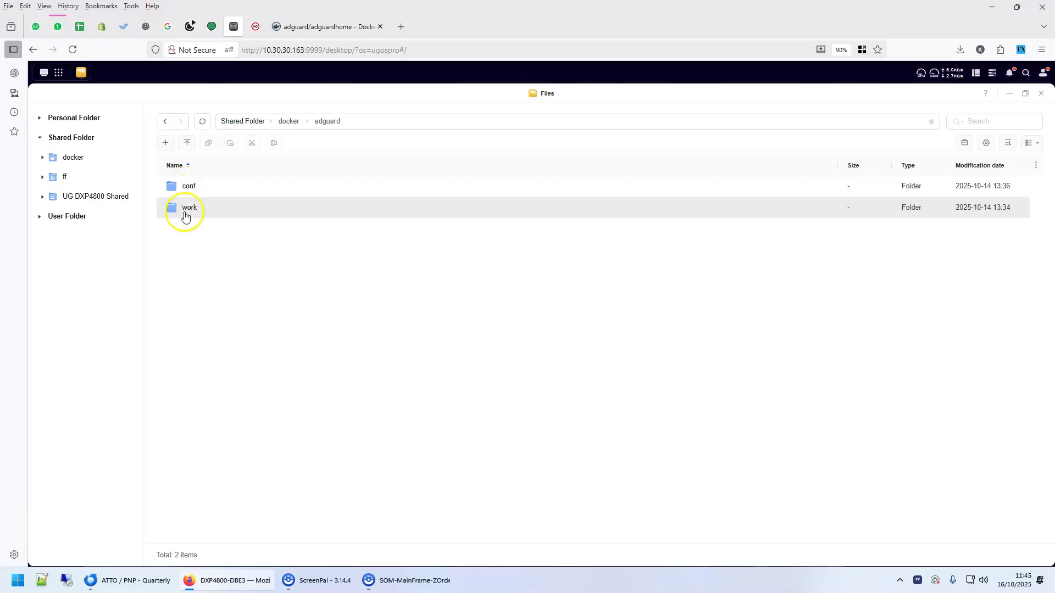
{"action": "left_click", "coordinate": [337, 28]}
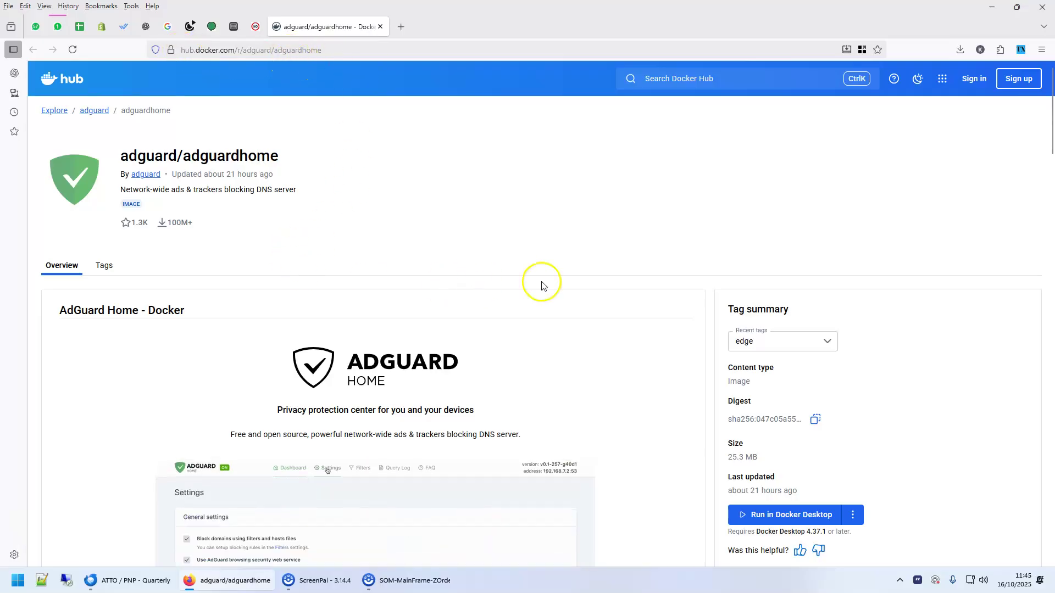
Review the Quick Start docker run command's restart, -v volume and -p port lines
{"action": "scroll", "coordinate": [513, 319], "scroll_direction": "down", "scroll_amount": 15}
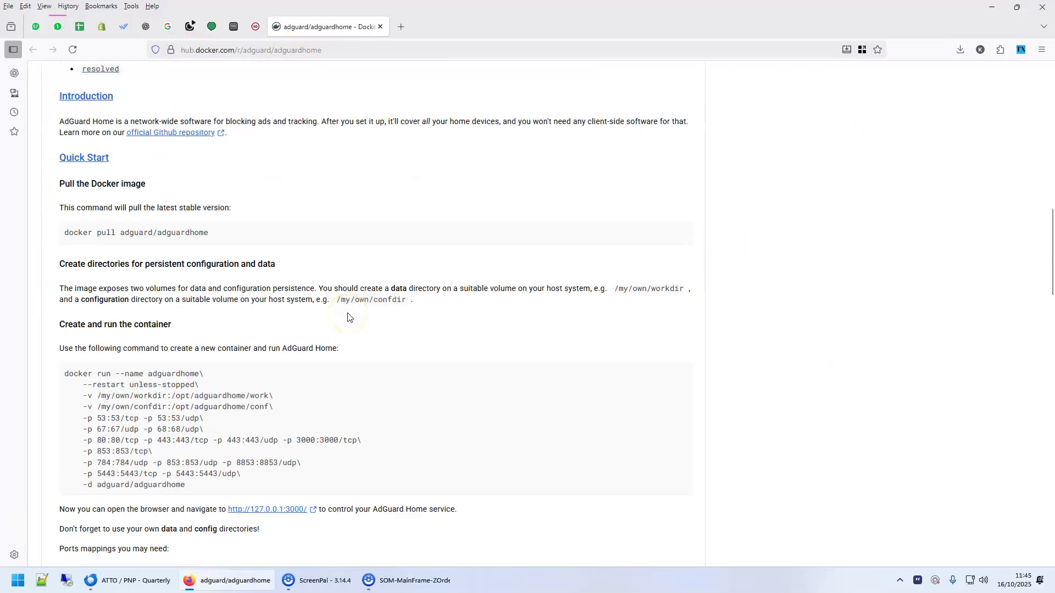
{"action": "scroll", "coordinate": [234, 283], "scroll_direction": "down", "scroll_amount": 3}
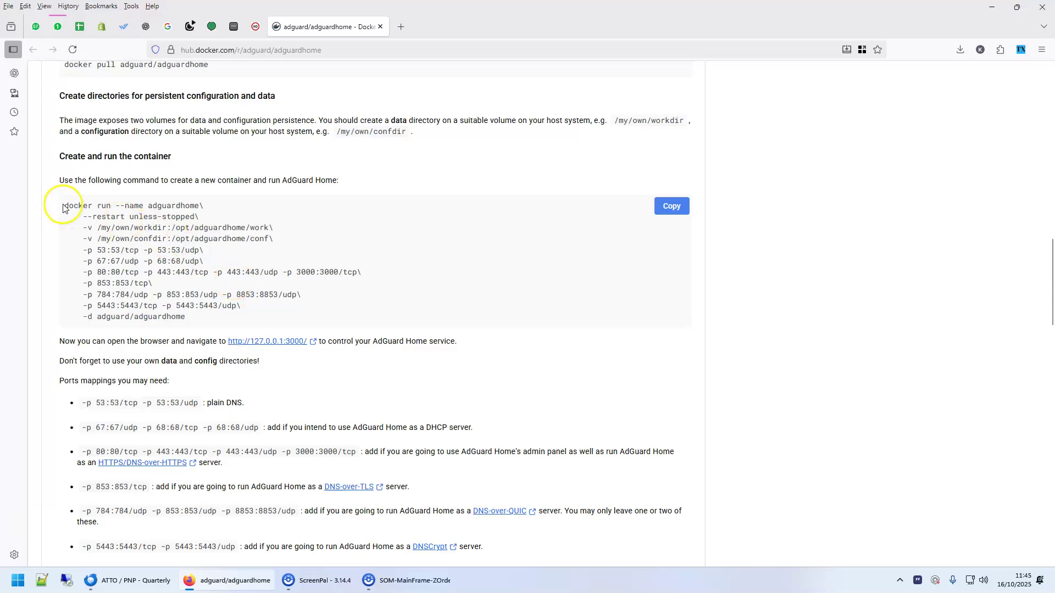
{"action": "left_click_drag", "start_coordinate": [97, 217], "coordinate": [219, 228]}
{"action": "left_click", "coordinate": [105, 229]}
{"action": "left_click_drag", "start_coordinate": [84, 229], "coordinate": [283, 244]}
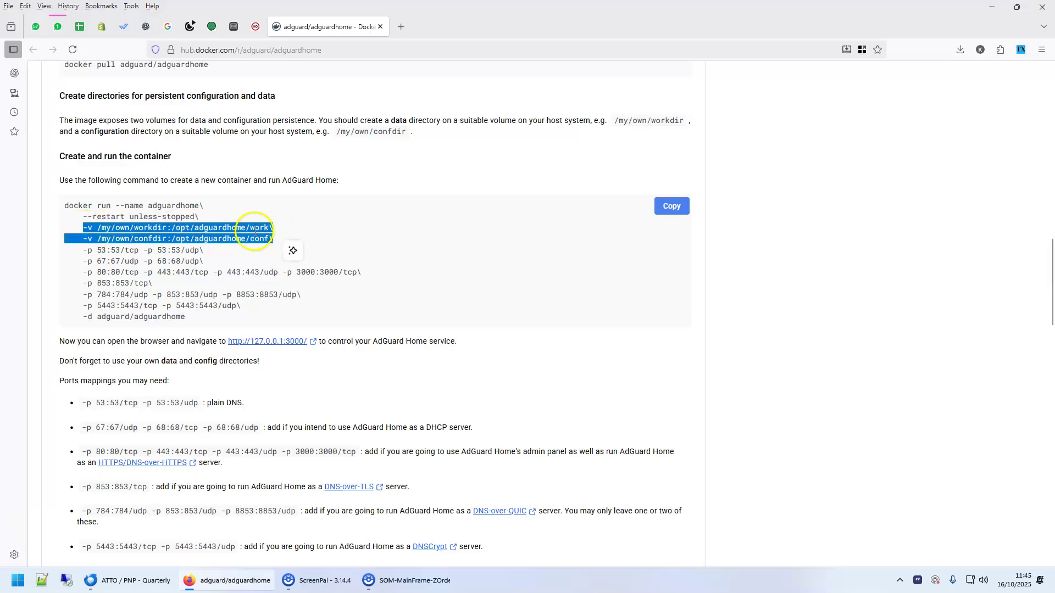
{"action": "left_click", "coordinate": [231, 260]}
{"action": "left_click_drag", "start_coordinate": [87, 252], "coordinate": [377, 318]}
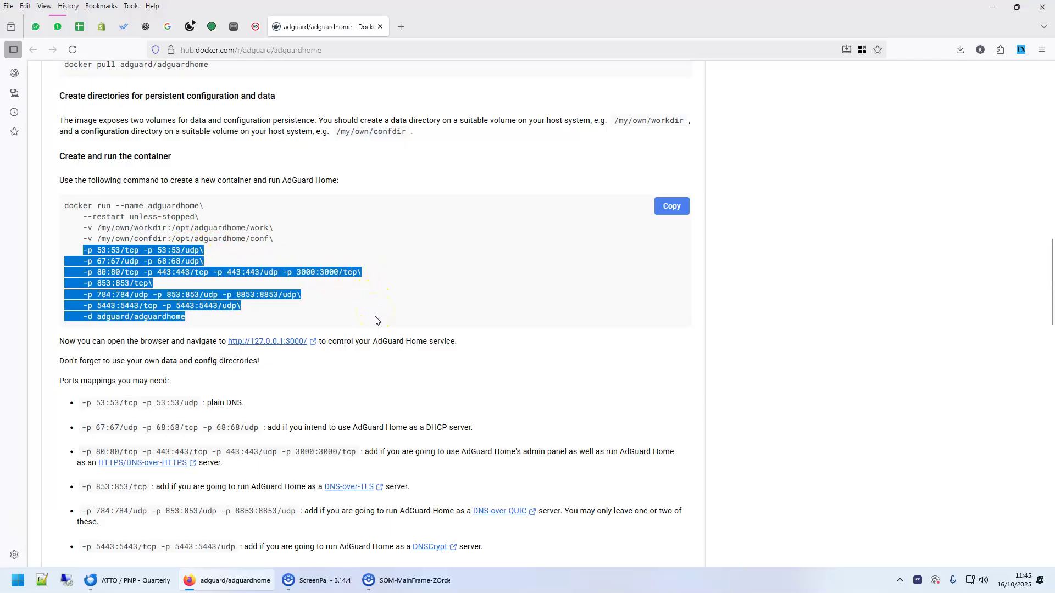
{"action": "left_click", "coordinate": [183, 304]}
{"action": "left_click_drag", "start_coordinate": [242, 306], "coordinate": [92, 254]}
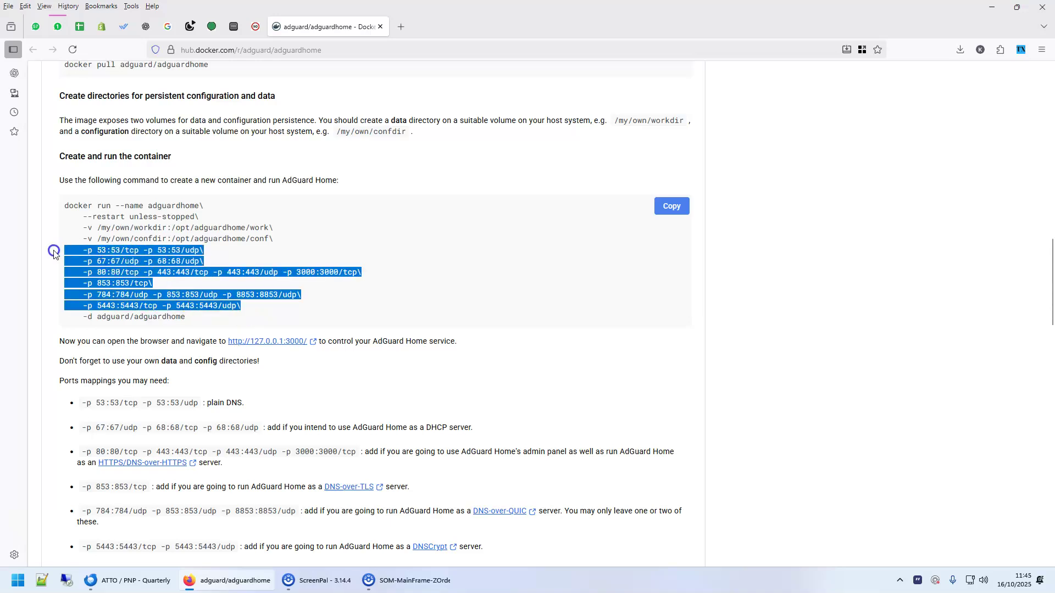
{"action": "left_click", "coordinate": [357, 262]}
{"action": "scroll", "coordinate": [395, 244], "scroll_direction": "up", "scroll_amount": 12}
Close Files on the NAS and open the Docker app maximized
{"action": "left_click", "coordinate": [233, 27]}
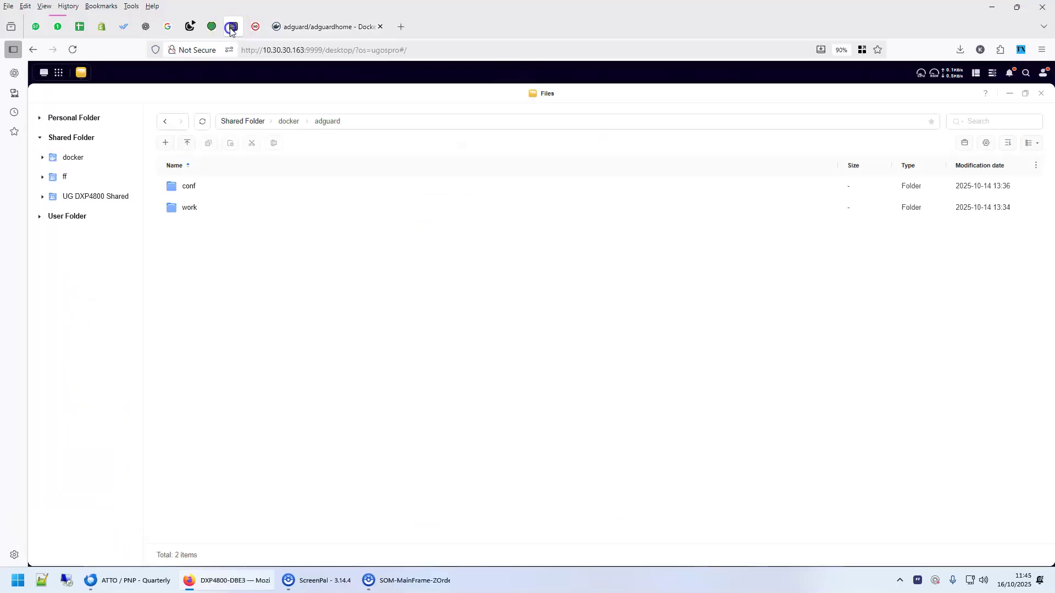
{"action": "left_click", "coordinate": [60, 74]}
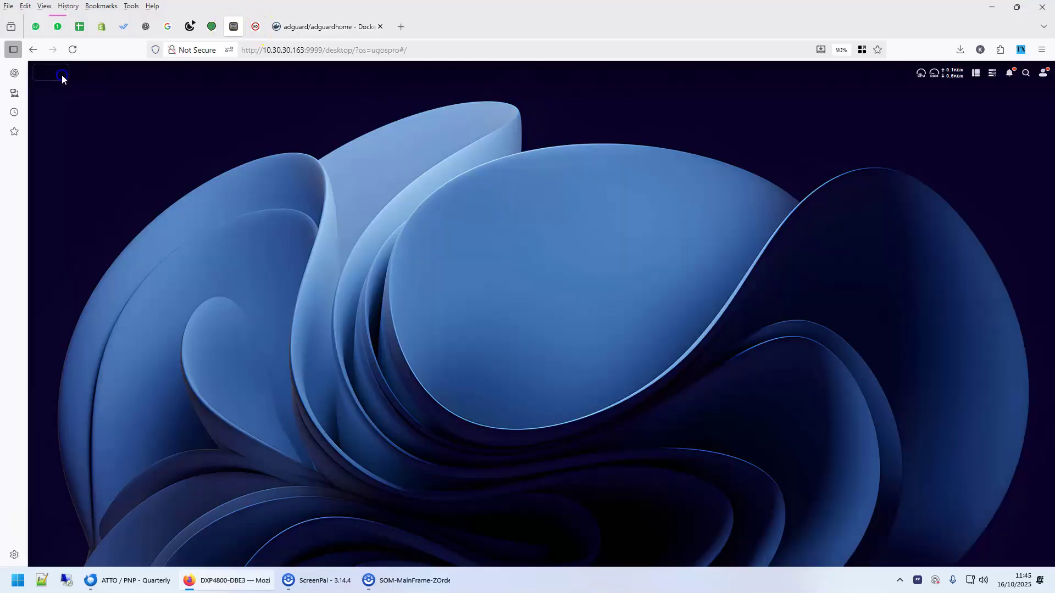
{"action": "left_click", "coordinate": [298, 238]}
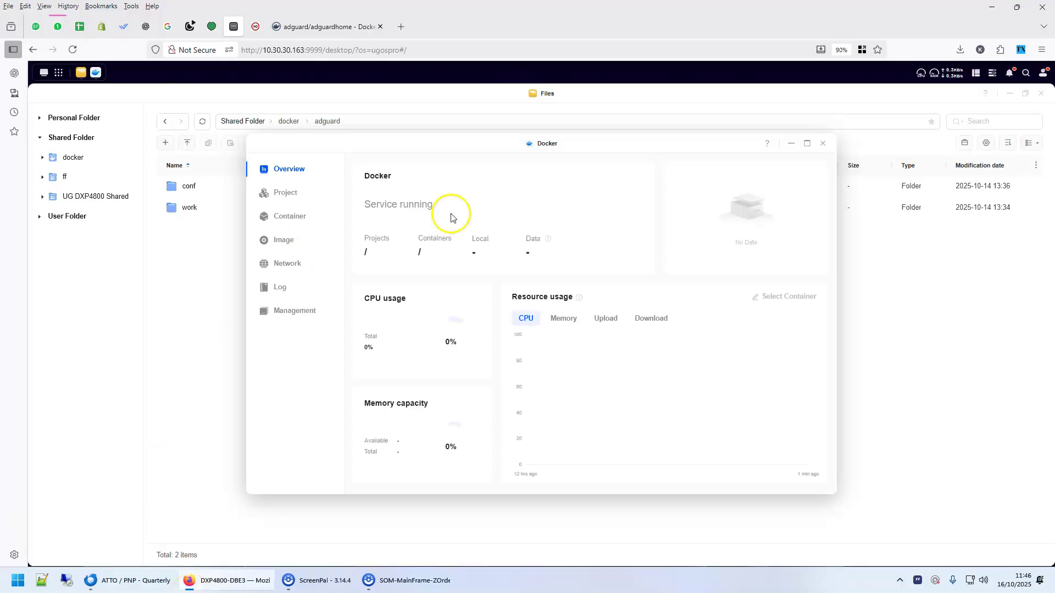
{"action": "left_click", "coordinate": [798, 146]}
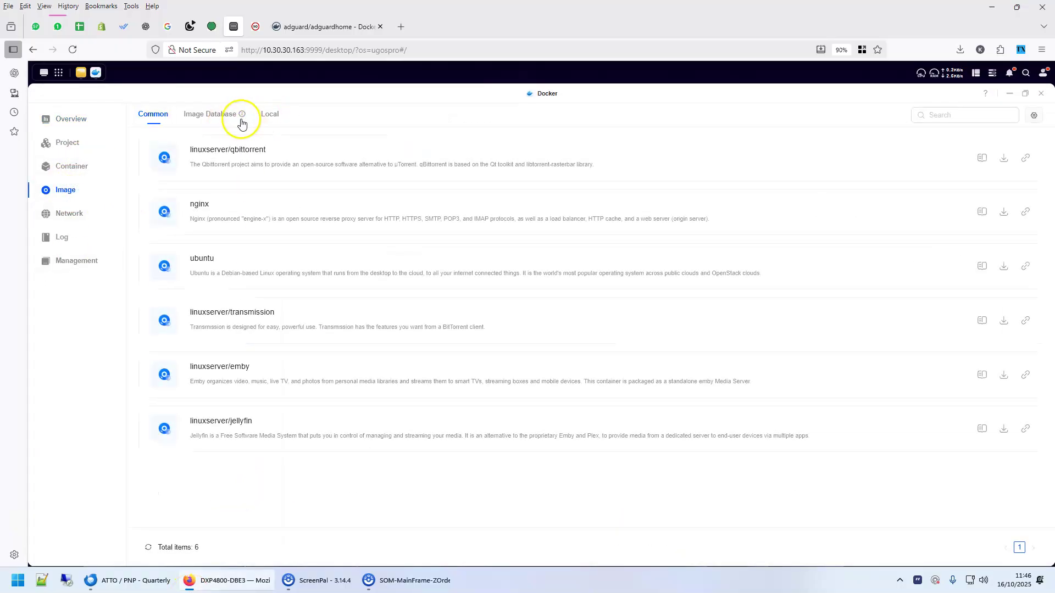
Search the image database for 'adguard' and download the adguard/adguardhome image
{"action": "left_click", "coordinate": [212, 115]}
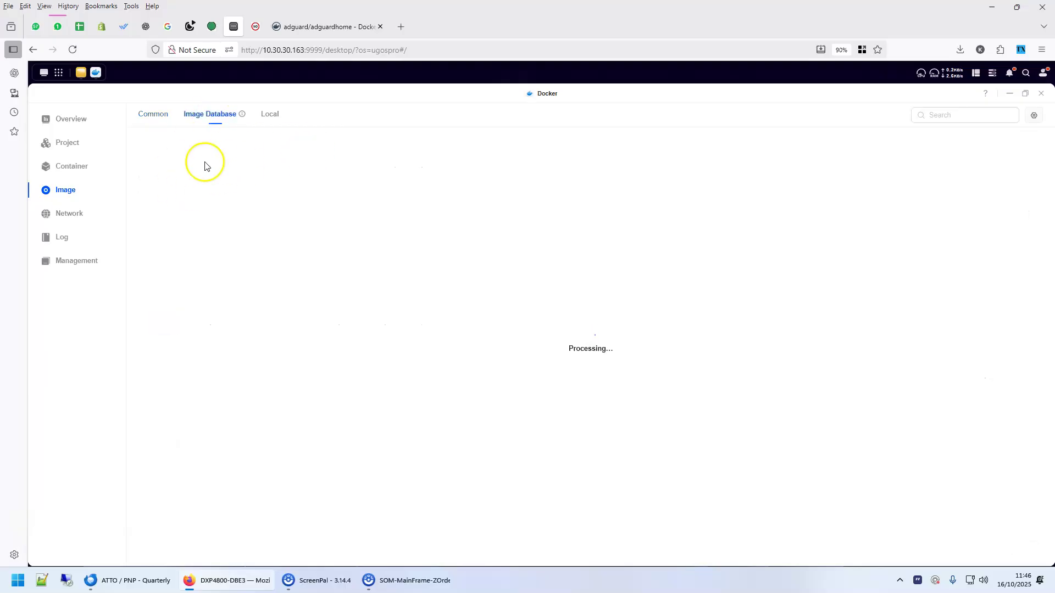
{"action": "left_click", "coordinate": [938, 121]}
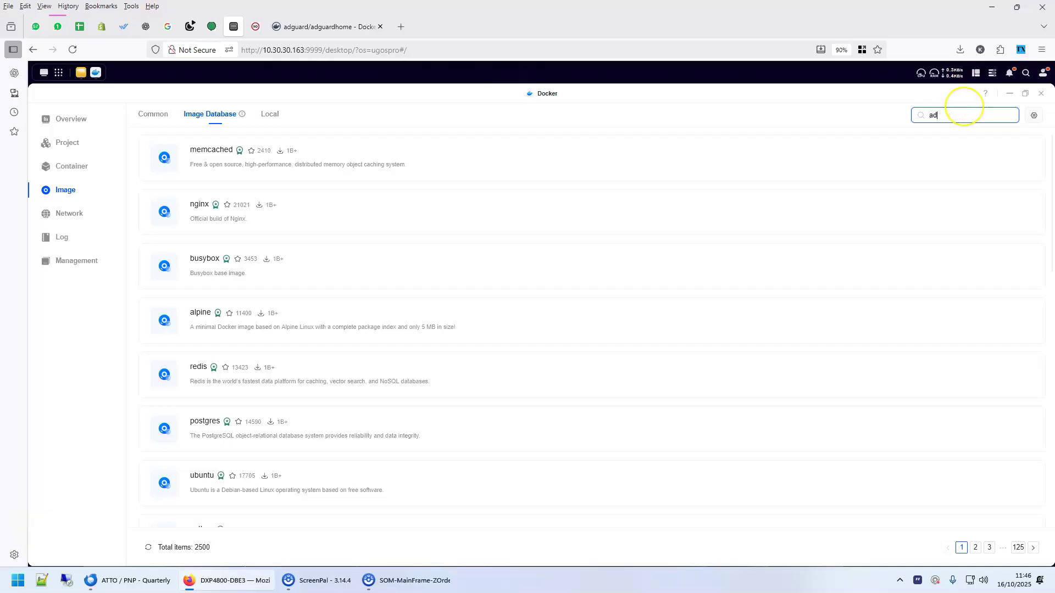
{"action": "key", "text": "Return"}
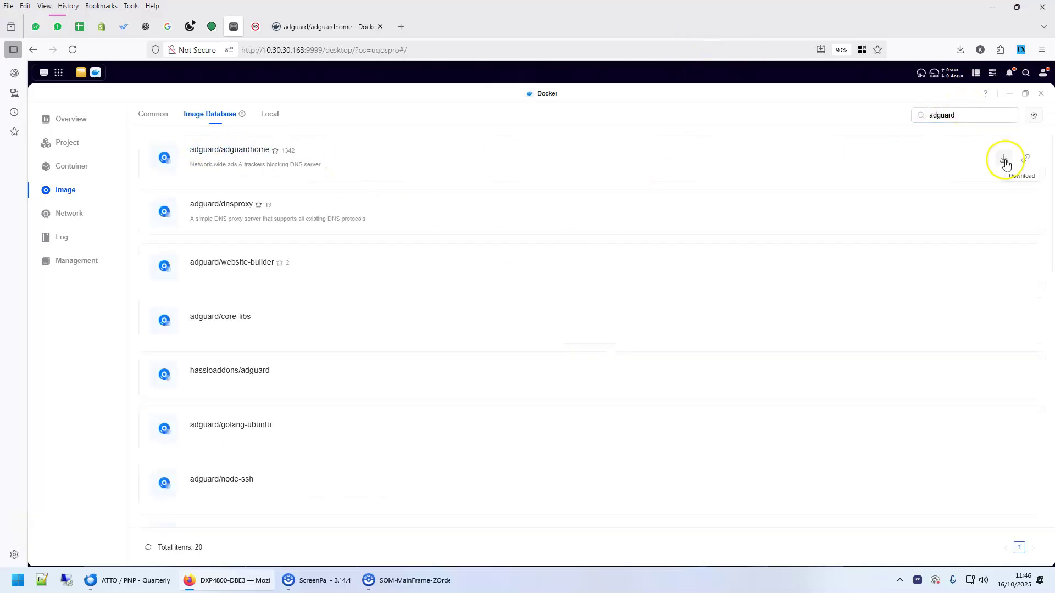
{"action": "left_click", "coordinate": [1005, 161]}
{"action": "left_click", "coordinate": [636, 387]}
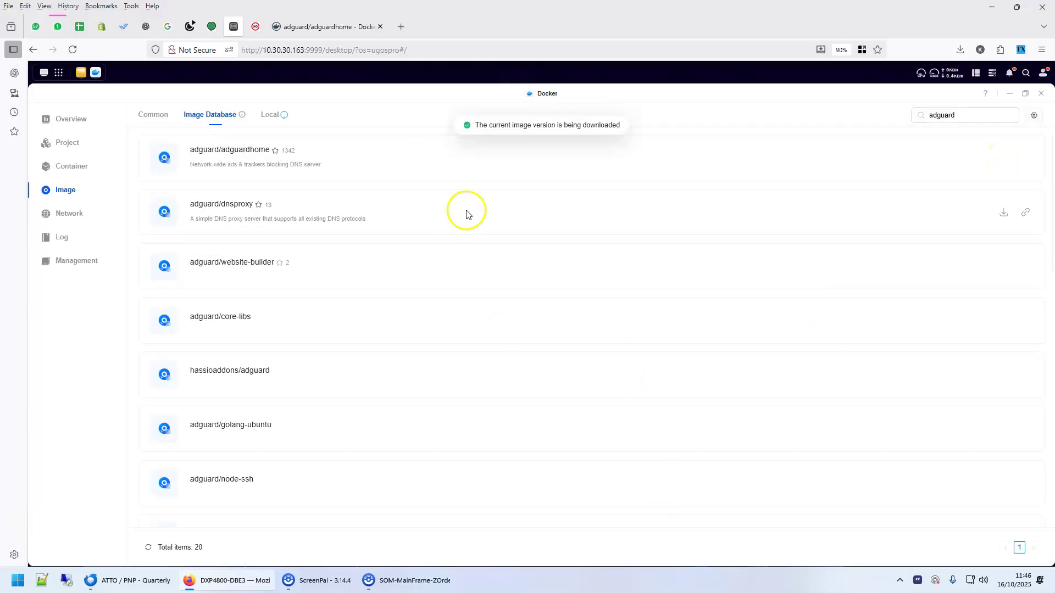
{"action": "left_click", "coordinate": [73, 164]}
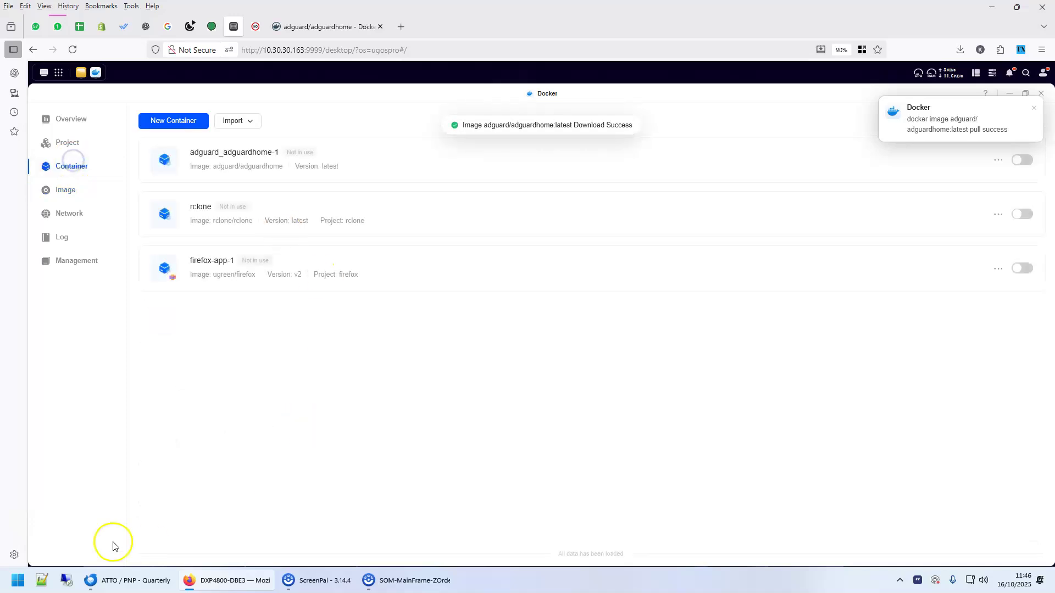
Start a new container from the adguard/adguardhome (latest) image
{"action": "left_click", "coordinate": [177, 124]}
{"action": "left_click", "coordinate": [591, 325]}
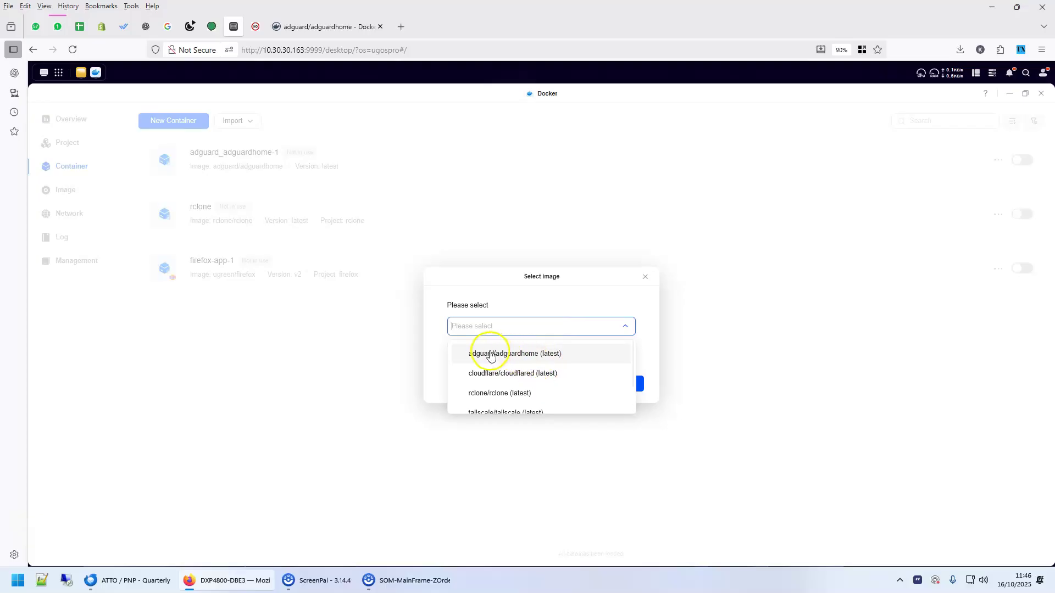
{"action": "left_click", "coordinate": [491, 355]}
{"action": "left_click", "coordinate": [626, 384]}
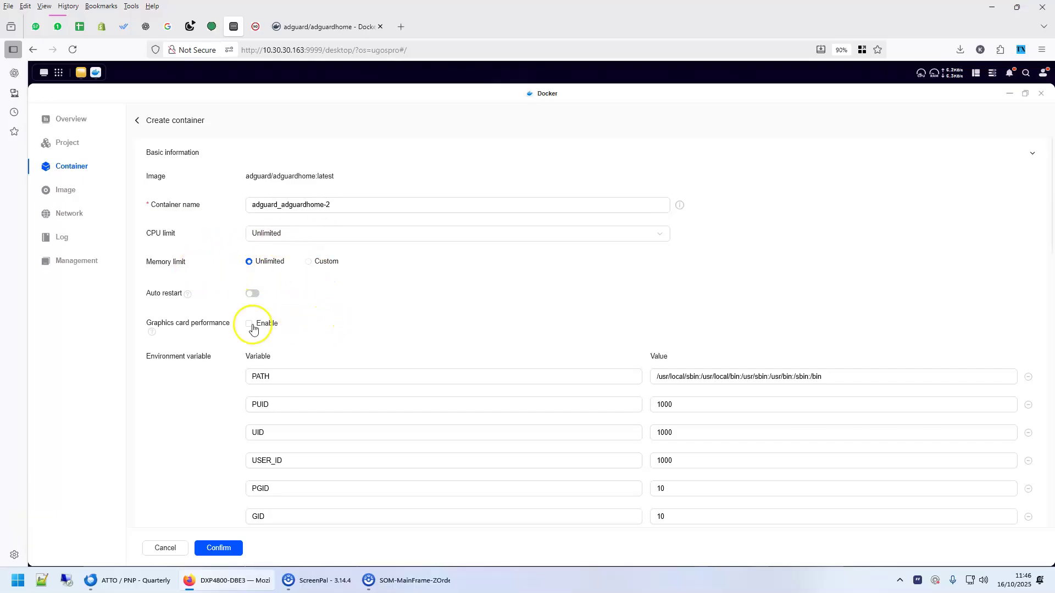
Turn on auto restart, then abandon the container for a new, empty Create project form
{"action": "left_click", "coordinate": [252, 295]}
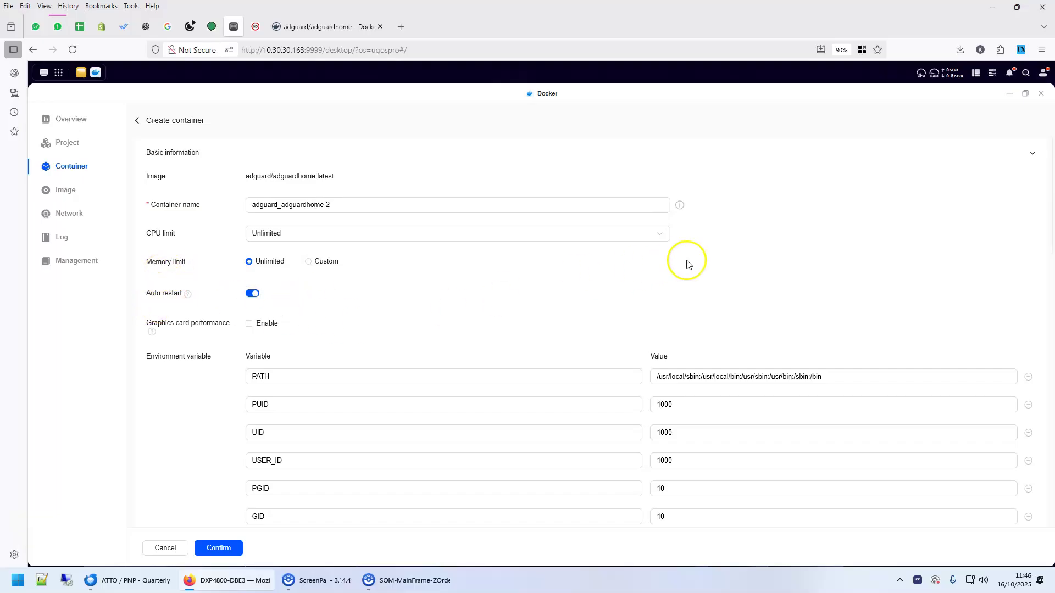
{"action": "scroll", "coordinate": [687, 264], "scroll_direction": "down", "scroll_amount": 1}
{"action": "left_click", "coordinate": [275, 361]}
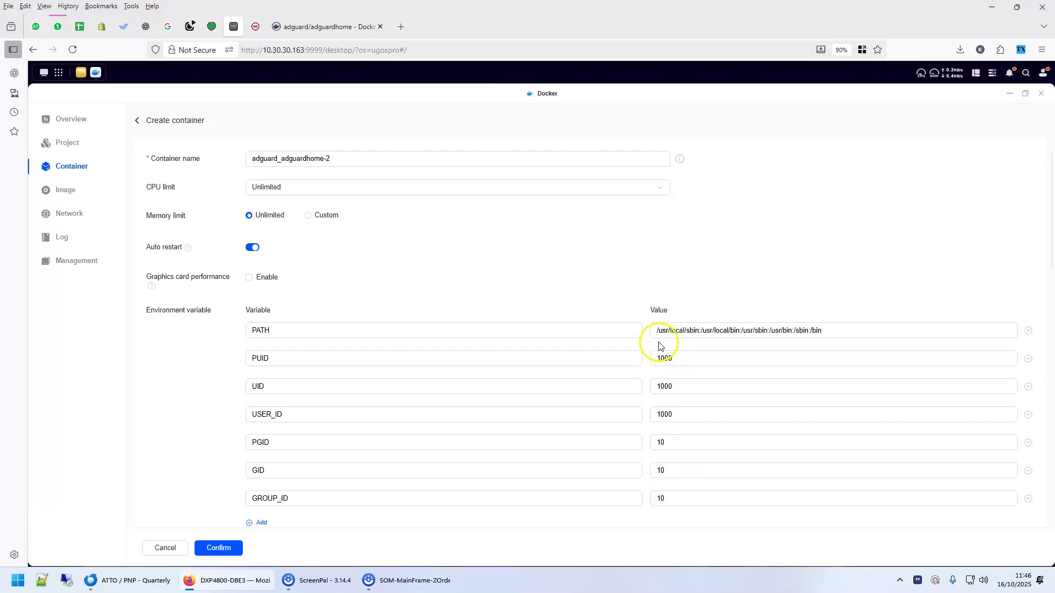
{"action": "left_click", "coordinate": [67, 143]}
{"action": "left_click", "coordinate": [181, 122]}
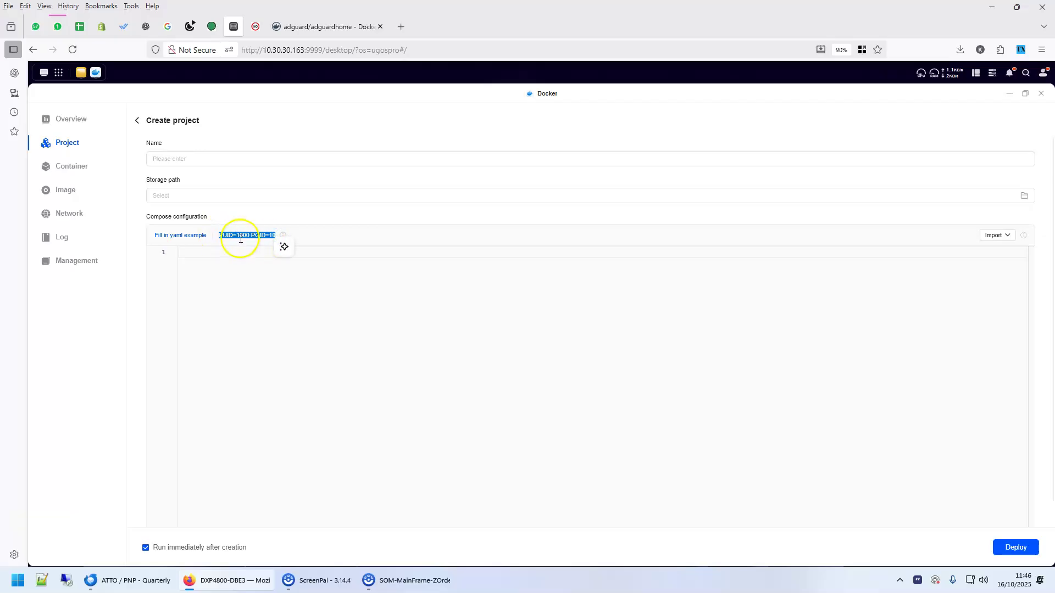
Begin container adguard_adguardhome-2 from adguard/adguardhome:latest with auto restart switched on
{"action": "left_click", "coordinate": [65, 167]}
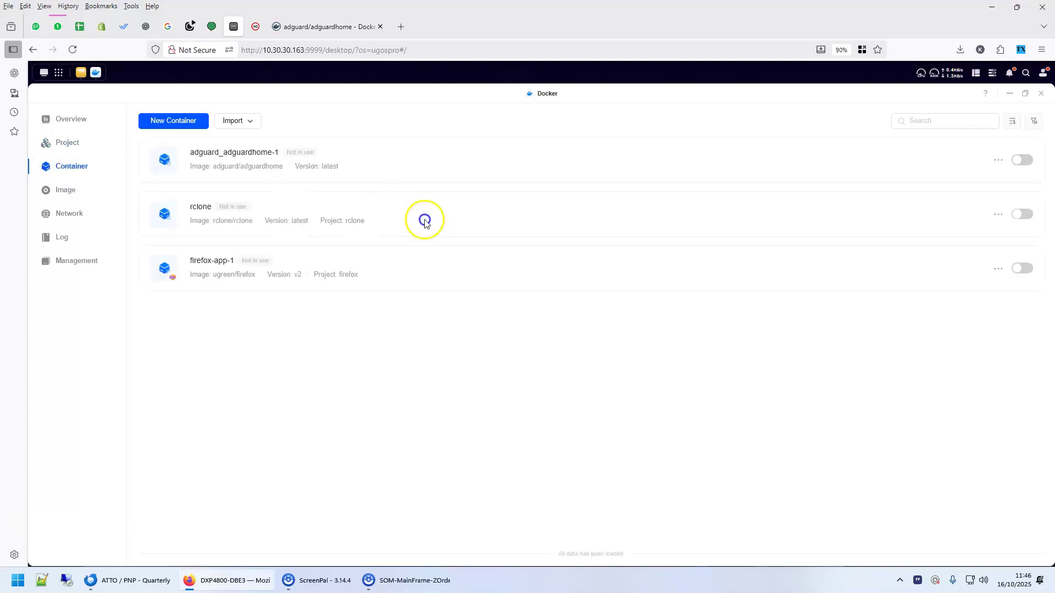
{"action": "left_click", "coordinate": [181, 110]}
{"action": "left_click", "coordinate": [568, 324]}
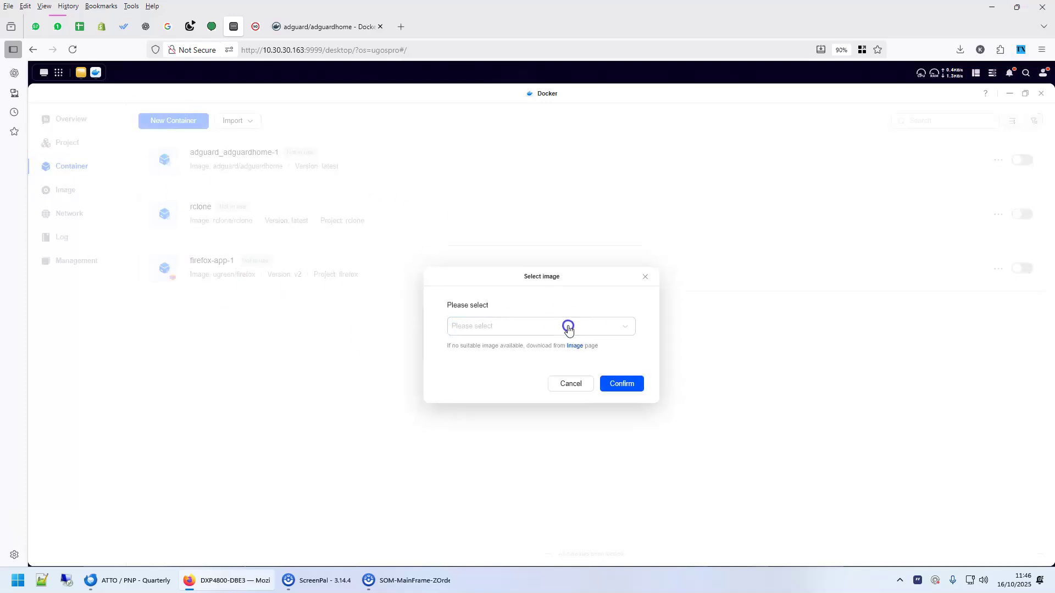
{"action": "left_click", "coordinate": [511, 353]}
{"action": "left_click", "coordinate": [620, 390]}
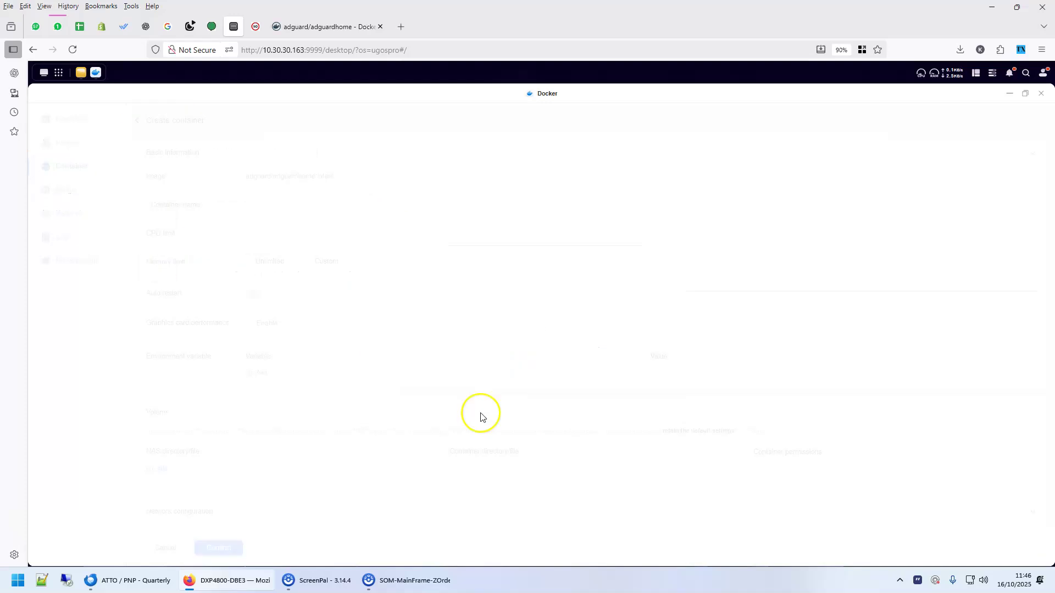
{"action": "left_click", "coordinate": [682, 404]}
{"action": "left_click", "coordinate": [682, 489]}
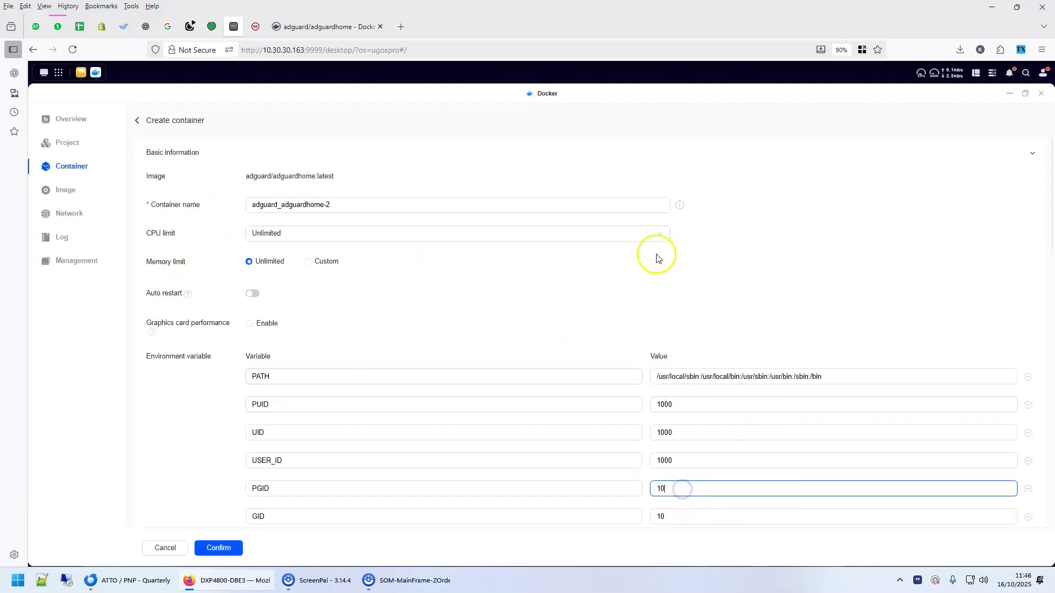
{"action": "left_click", "coordinate": [252, 294]}
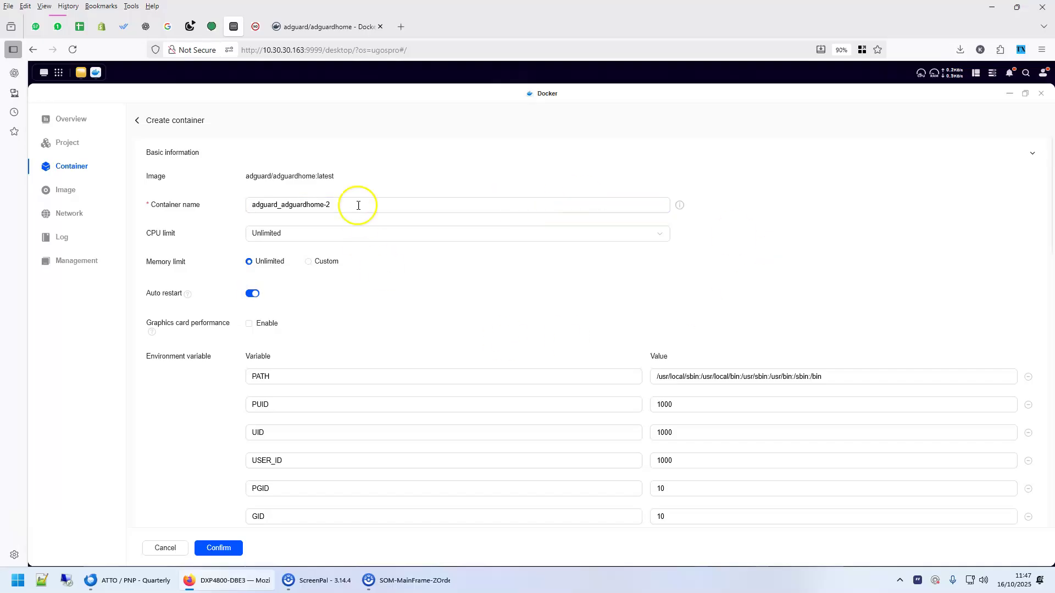
{"action": "scroll", "coordinate": [633, 280], "scroll_direction": "down", "scroll_amount": 1}
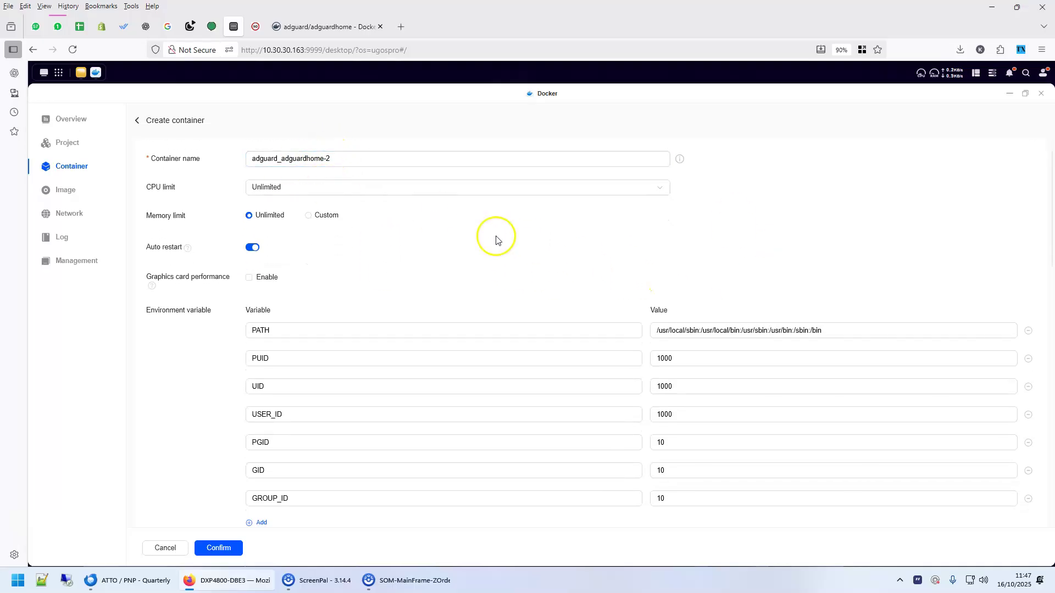
{"action": "scroll", "coordinate": [360, 267], "scroll_direction": "down", "scroll_amount": 6}
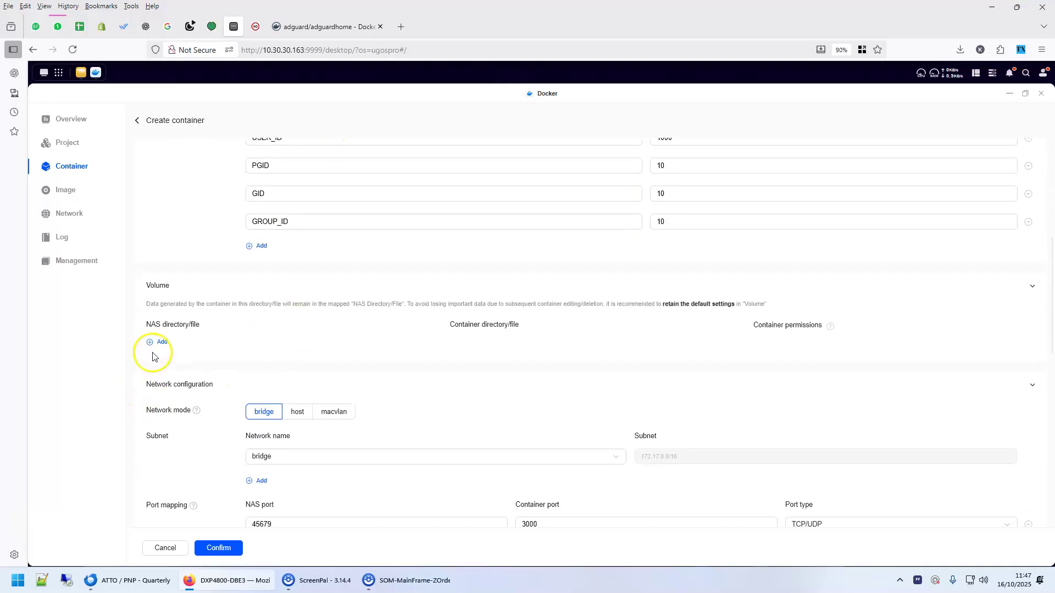
Add two volume rows and map the first to Shared Folder/docker/adguard/conf
{"action": "left_click", "coordinate": [162, 343]}
{"action": "left_click", "coordinate": [163, 370]}
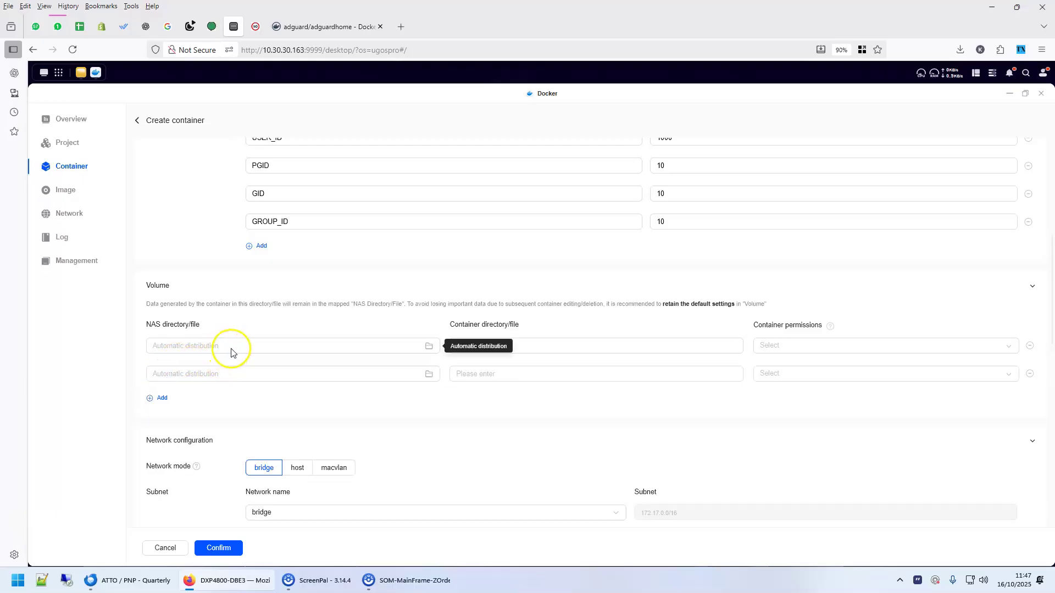
{"action": "left_click", "coordinate": [229, 348]}
{"action": "left_click", "coordinate": [482, 279]}
{"action": "double_click", "coordinate": [469, 280]}
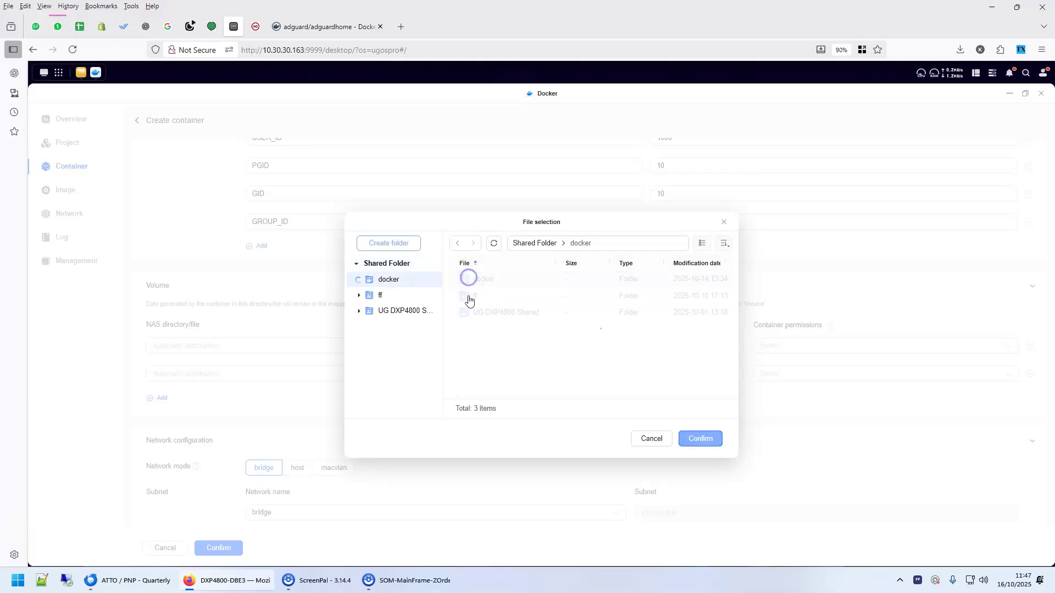
{"action": "double_click", "coordinate": [479, 281]}
{"action": "left_click", "coordinate": [499, 282]}
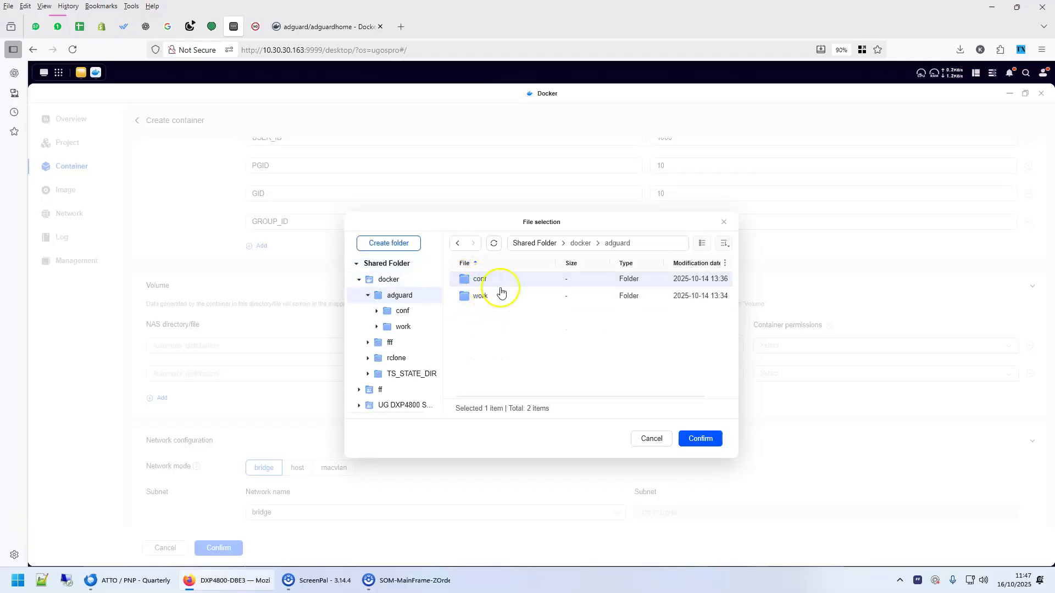
{"action": "left_click", "coordinate": [700, 438]}
Map the second volume row to Shared Folder/docker/adguard/work
{"action": "left_click", "coordinate": [210, 375]}
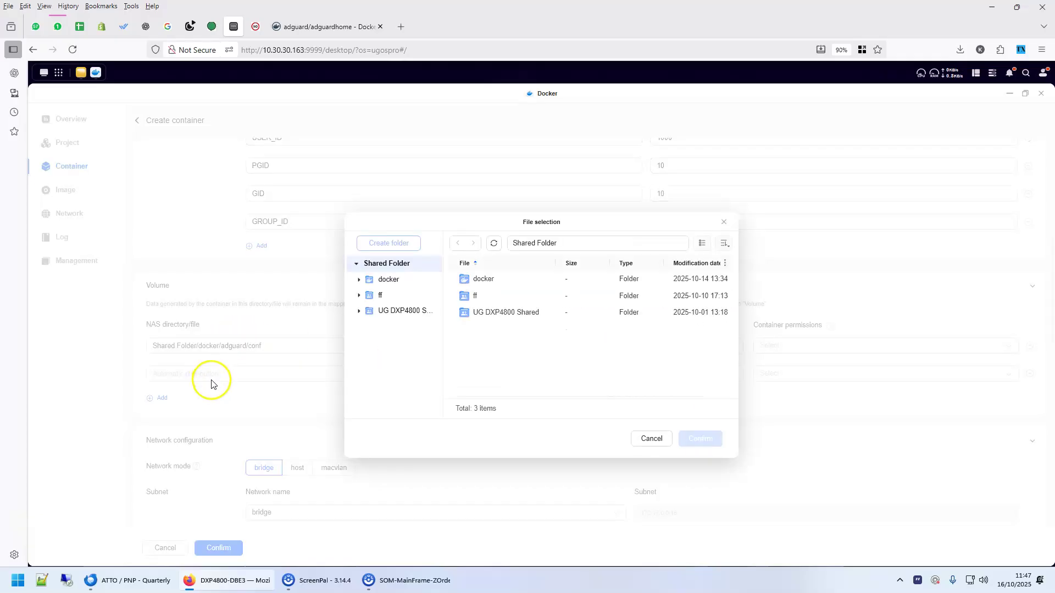
{"action": "double_click", "coordinate": [481, 283]}
{"action": "double_click", "coordinate": [482, 281]}
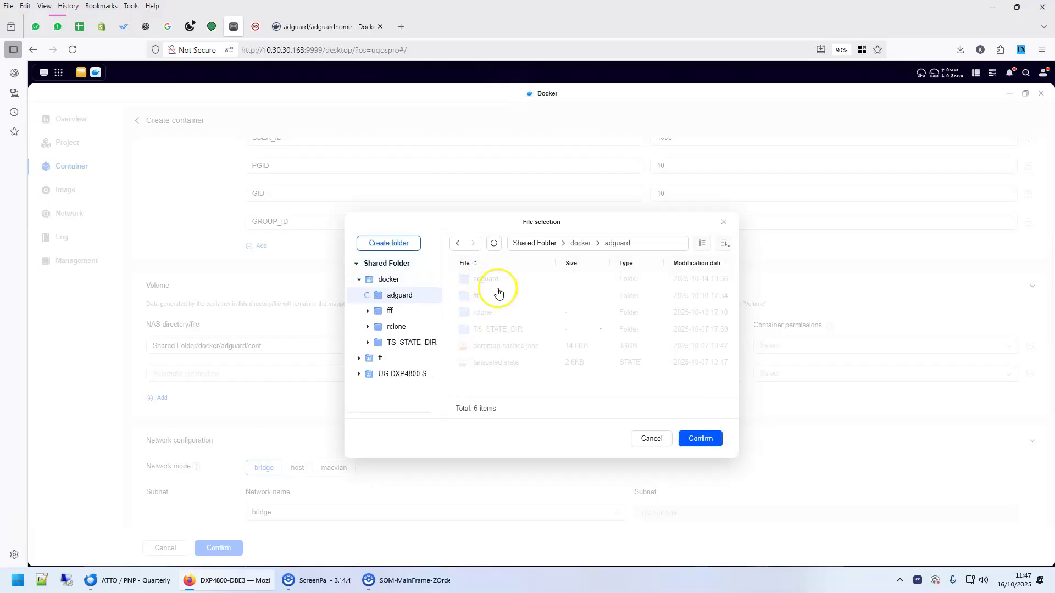
{"action": "left_click", "coordinate": [482, 301]}
{"action": "double_click", "coordinate": [483, 299]}
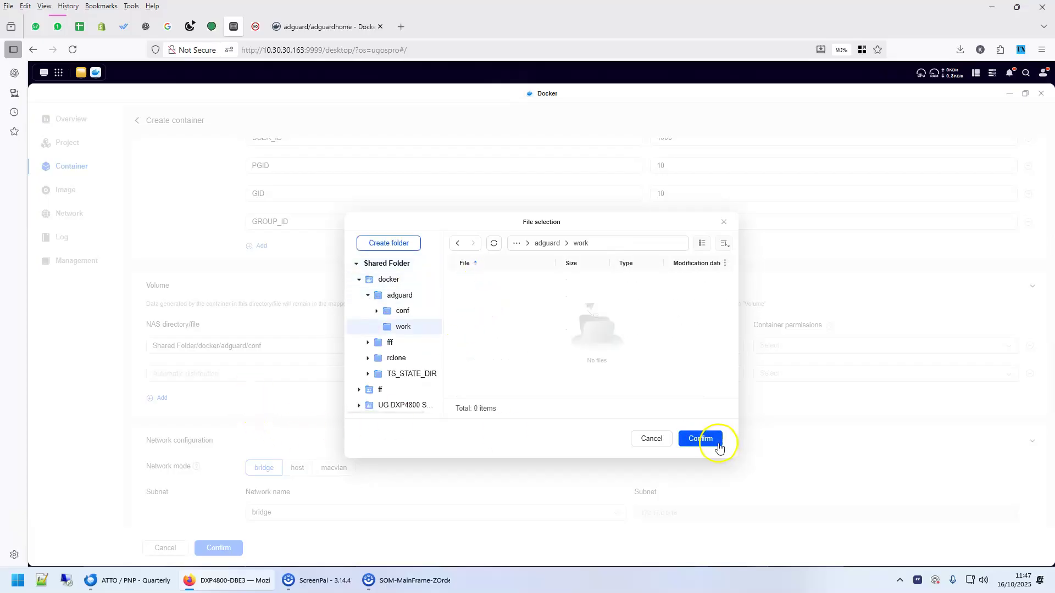
{"action": "left_click", "coordinate": [700, 439]}
{"action": "left_click", "coordinate": [518, 345]}
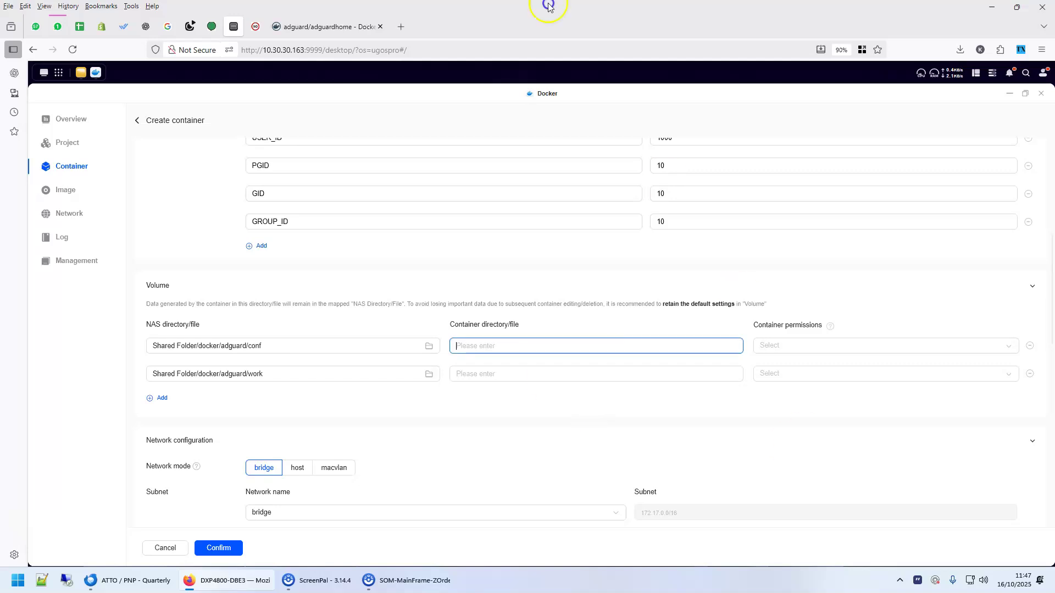
Take /opt/adguardhome/work from the Docker Hub run command into the container directory fields
{"action": "left_click", "coordinate": [319, 25]}
{"action": "scroll", "coordinate": [502, 341], "scroll_direction": "down", "scroll_amount": 8}
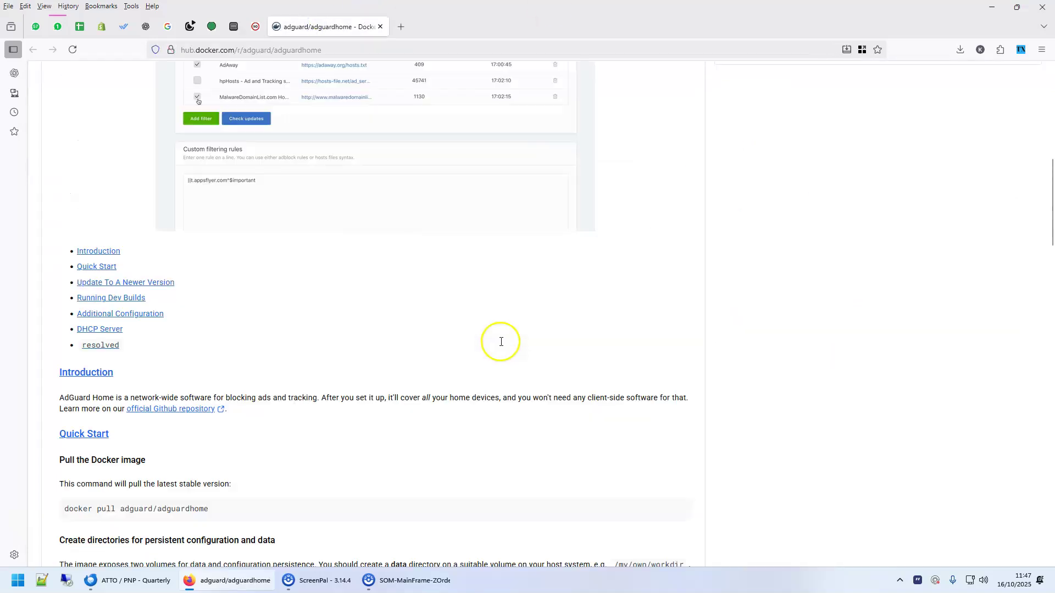
{"action": "scroll", "coordinate": [269, 338], "scroll_direction": "down", "scroll_amount": 3}
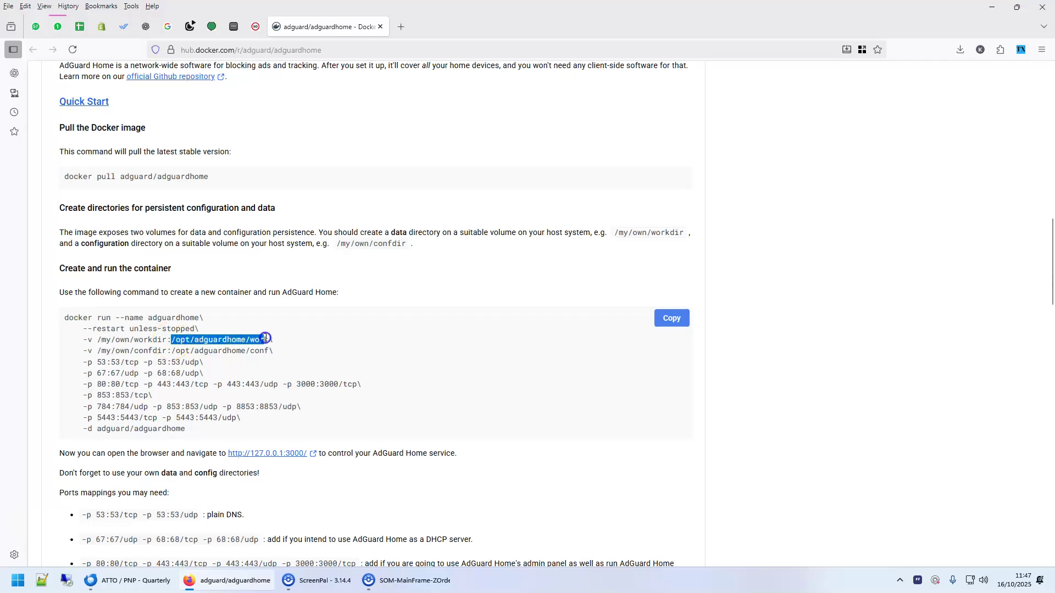
{"action": "left_click_drag", "start_coordinate": [268, 338], "coordinate": [270, 339]}
{"action": "key", "text": "ctrl+c"}
{"action": "left_click", "coordinate": [237, 31]}
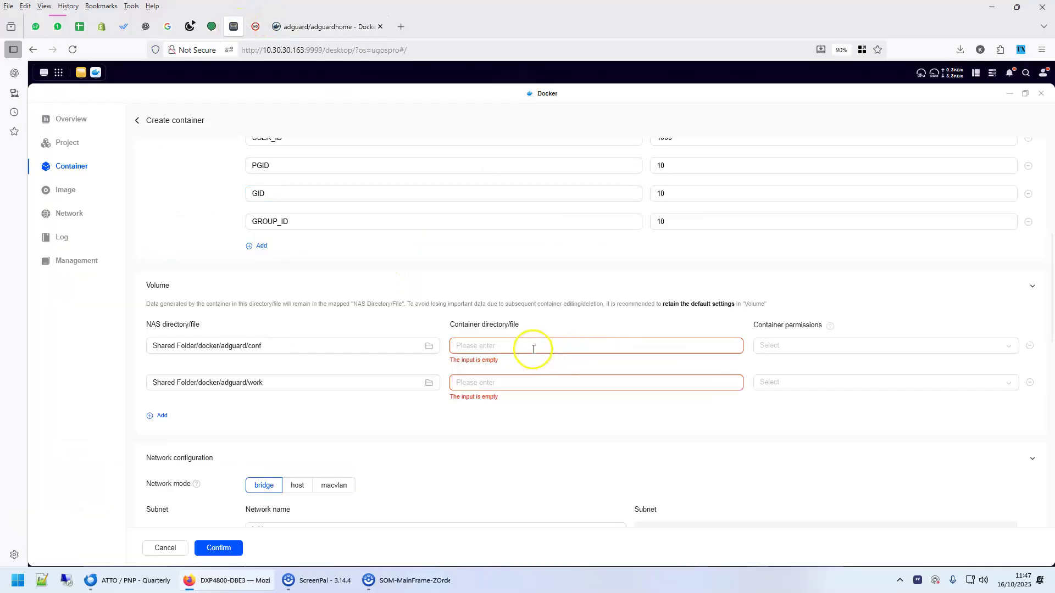
{"action": "left_click", "coordinate": [539, 381]}
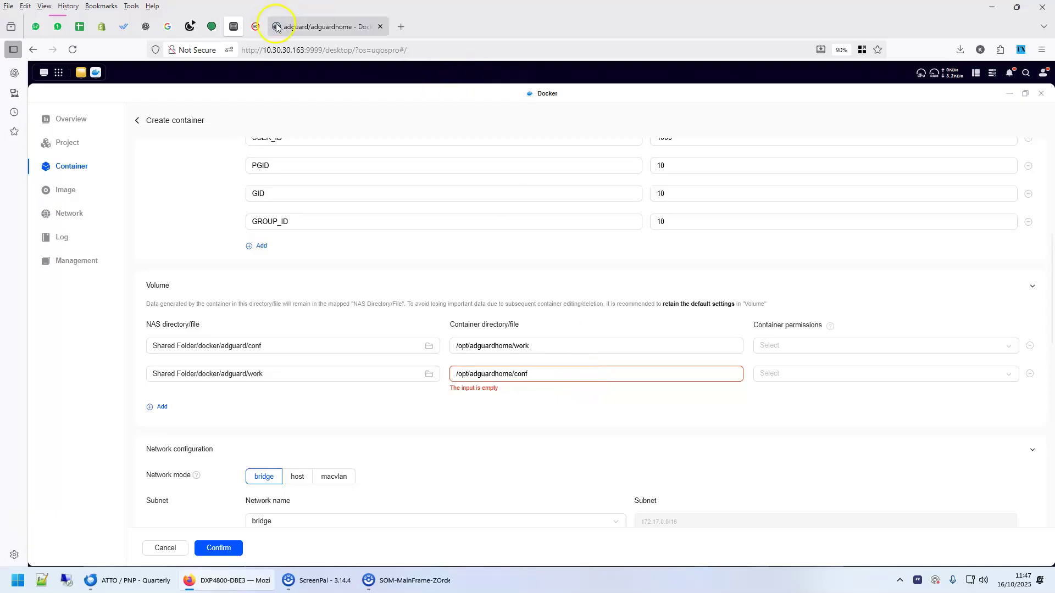
Set both volume rows' container permission to Read/Write
{"action": "left_click", "coordinate": [324, 26]}
{"action": "left_click", "coordinate": [233, 27]}
{"action": "left_click", "coordinate": [813, 346]}
{"action": "left_click", "coordinate": [806, 379]}
{"action": "left_click", "coordinate": [790, 374]}
{"action": "left_click", "coordinate": [789, 400]}
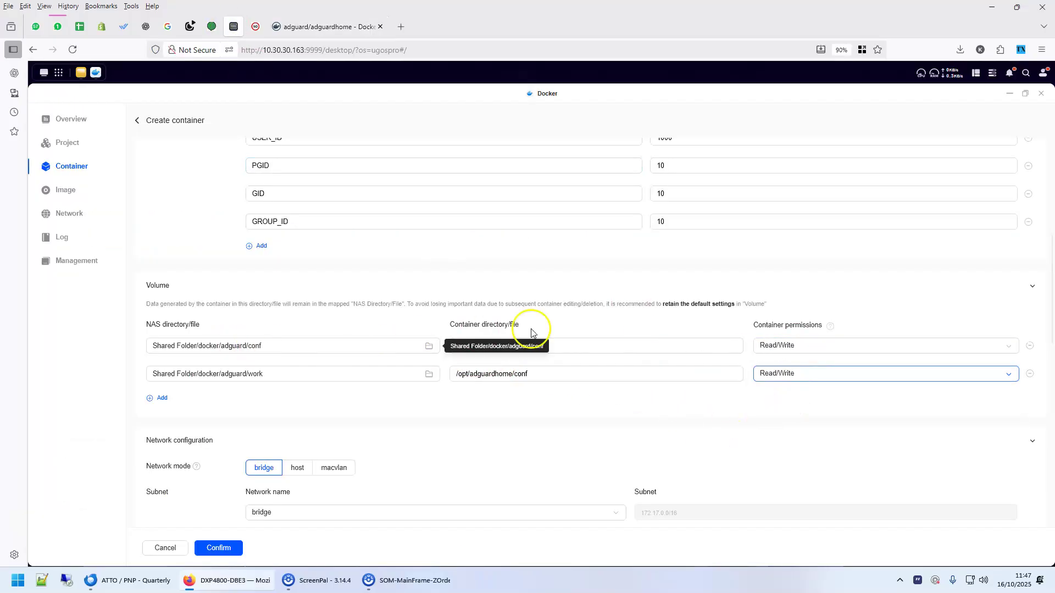
Use host network mode and paste /opt/adguardhome/work as the last run-command argument
{"action": "scroll", "coordinate": [237, 446], "scroll_direction": "down", "scroll_amount": 3}
{"action": "left_click", "coordinate": [297, 376]}
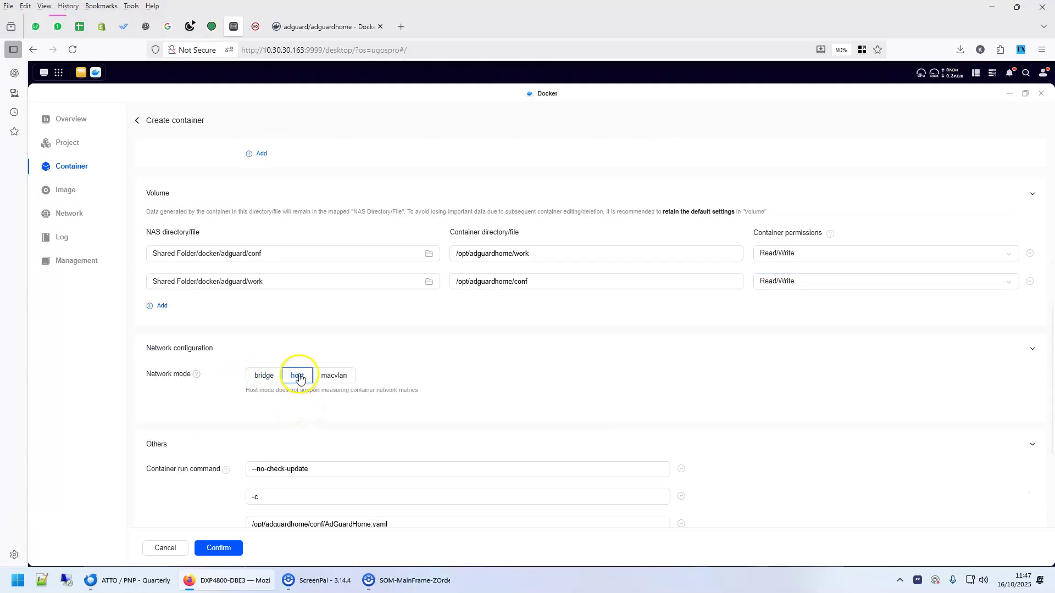
{"action": "scroll", "coordinate": [539, 388], "scroll_direction": "down", "scroll_amount": 1}
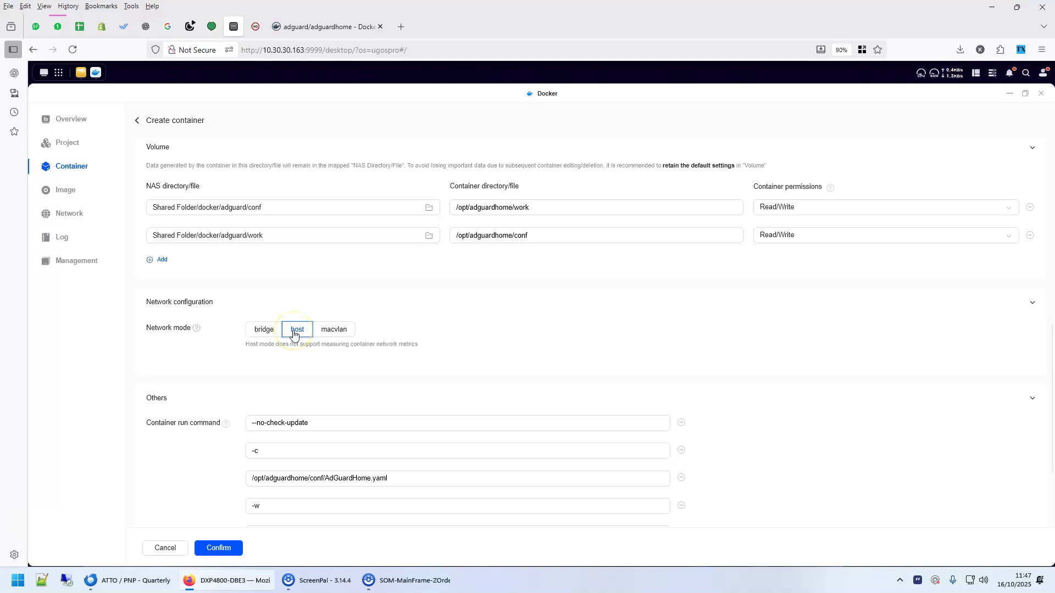
{"action": "left_click", "coordinate": [329, 26]}
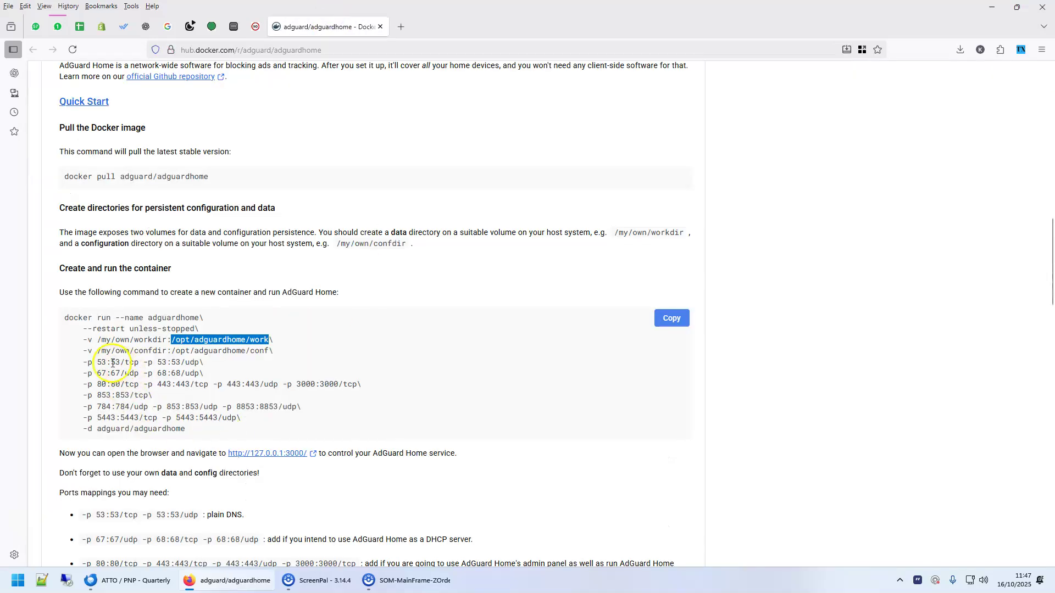
{"action": "left_click", "coordinate": [232, 34]}
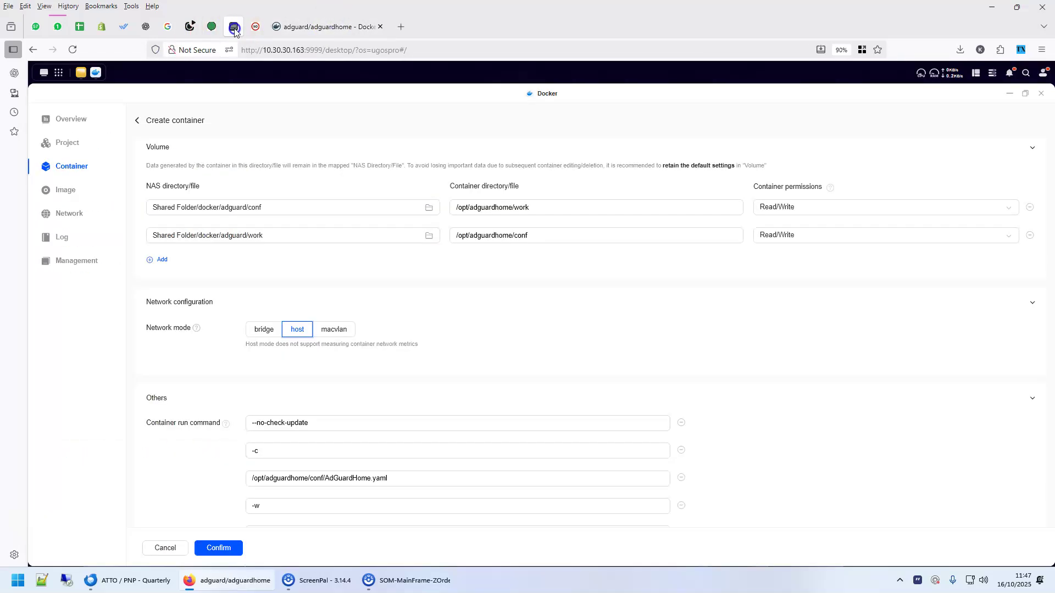
{"action": "key", "text": "ctrl+v"}
{"action": "scroll", "coordinate": [714, 358], "scroll_direction": "down", "scroll_amount": 3}
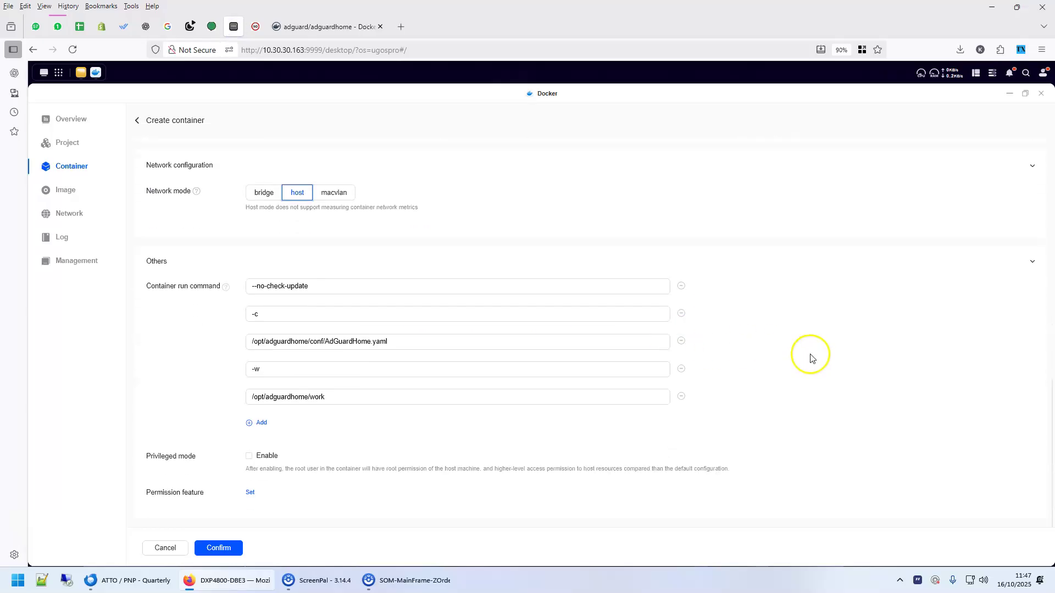
Create and run adguard_adguardhome-2, then view its log showing the setup page on port 3000
{"action": "left_click", "coordinate": [216, 550]}
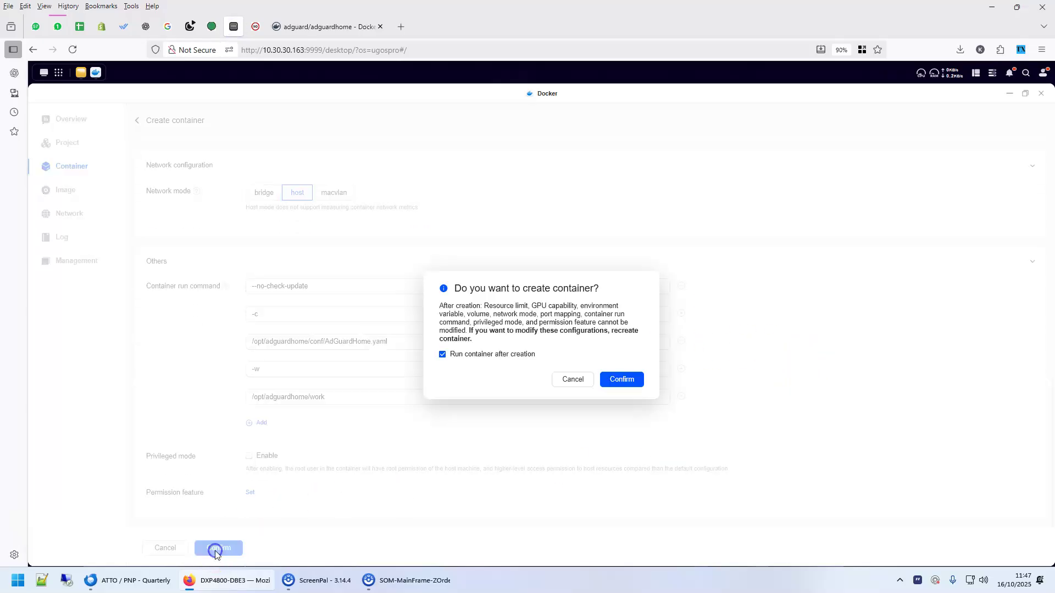
{"action": "left_click", "coordinate": [624, 379]}
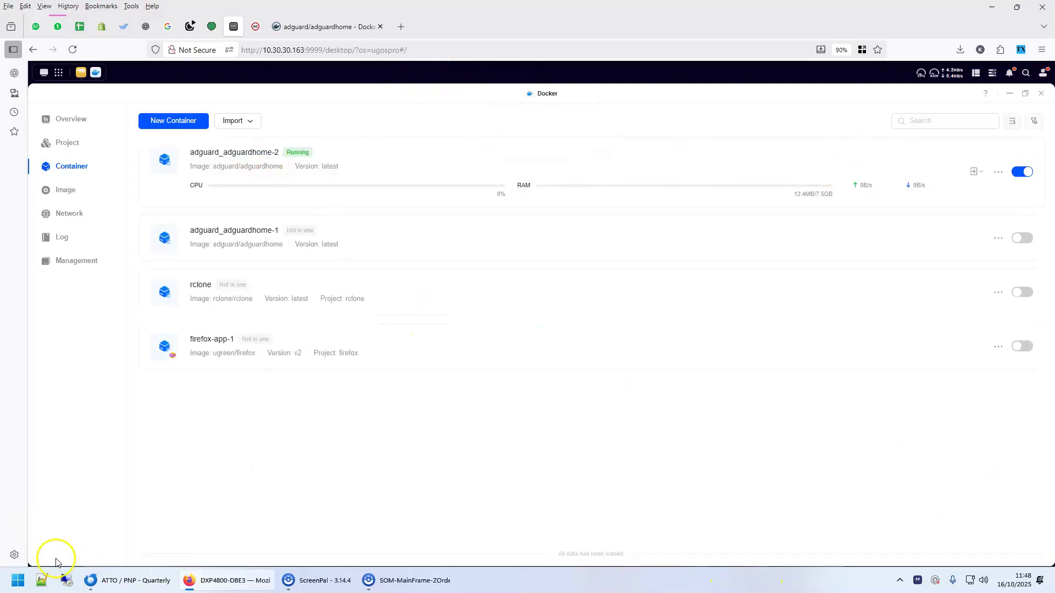
{"action": "left_click", "coordinate": [231, 151]}
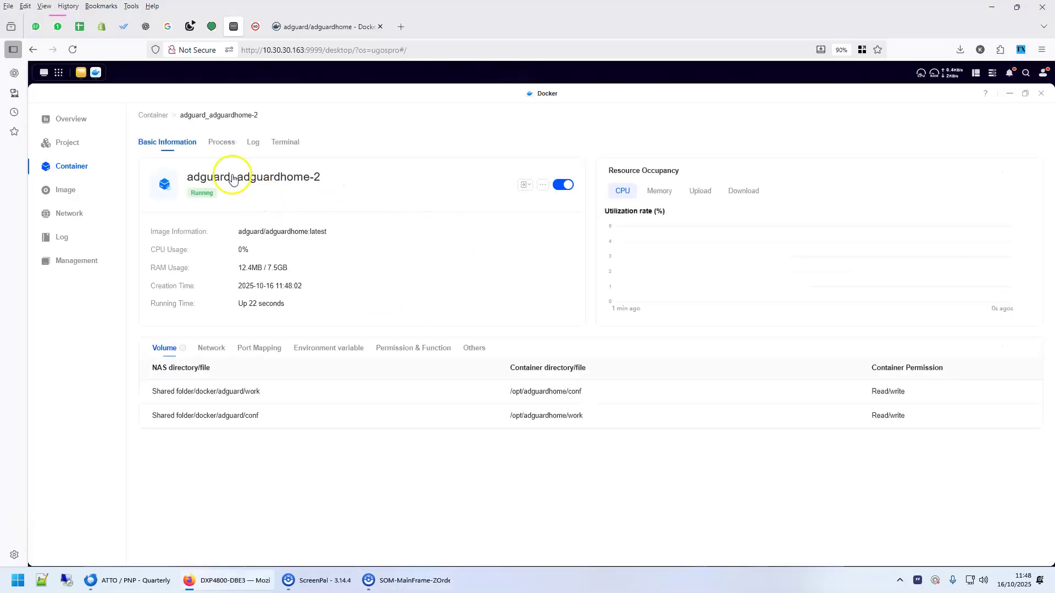
{"action": "left_click", "coordinate": [251, 146]}
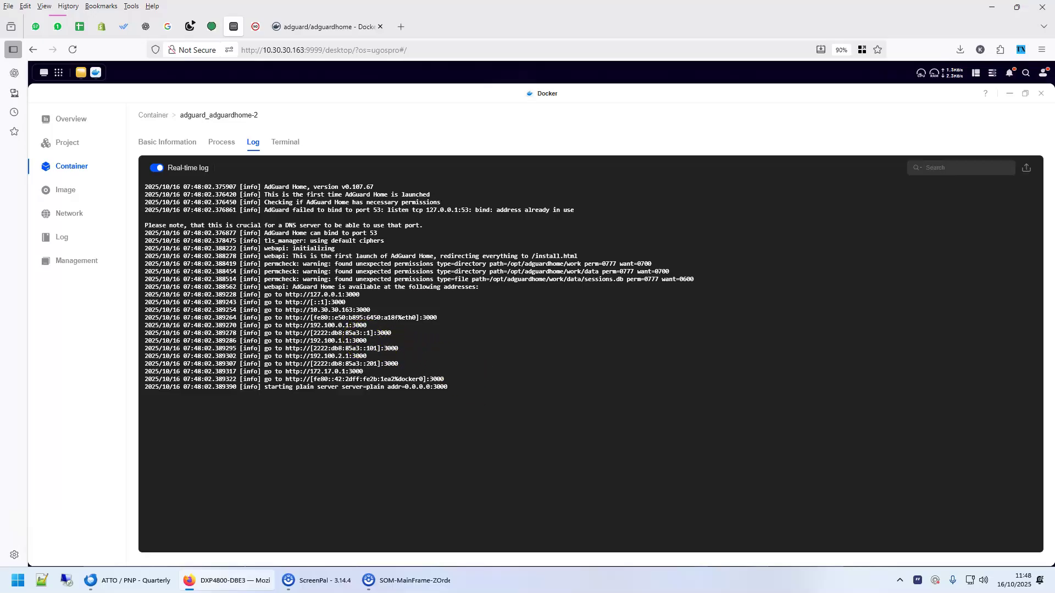
{"action": "left_click", "coordinate": [403, 26]}
{"action": "left_click", "coordinate": [313, 48]}
{"action": "type", "text": "10"}
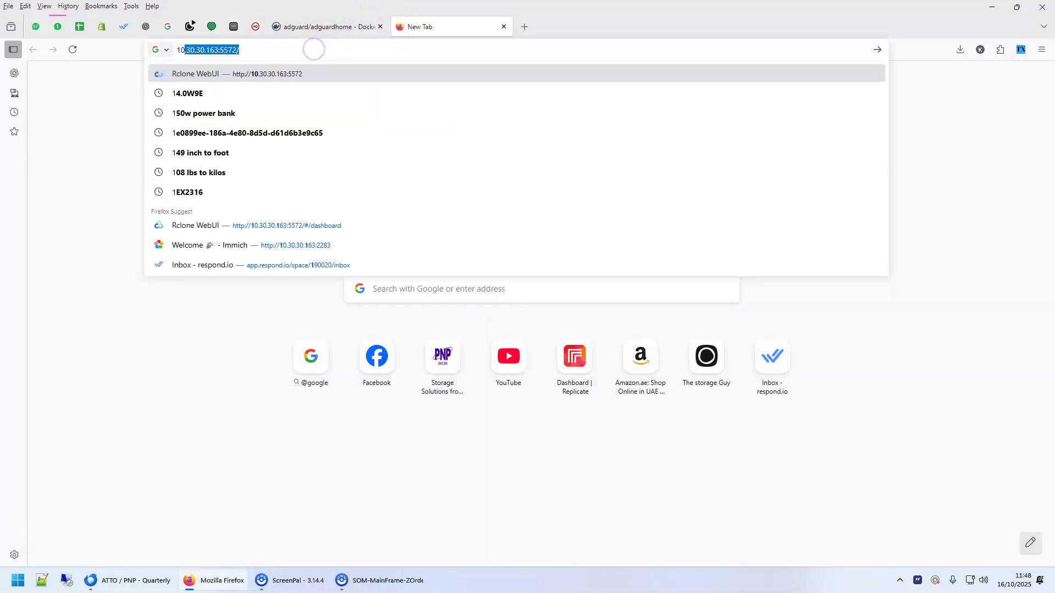
{"action": "type", "text": ".30."}
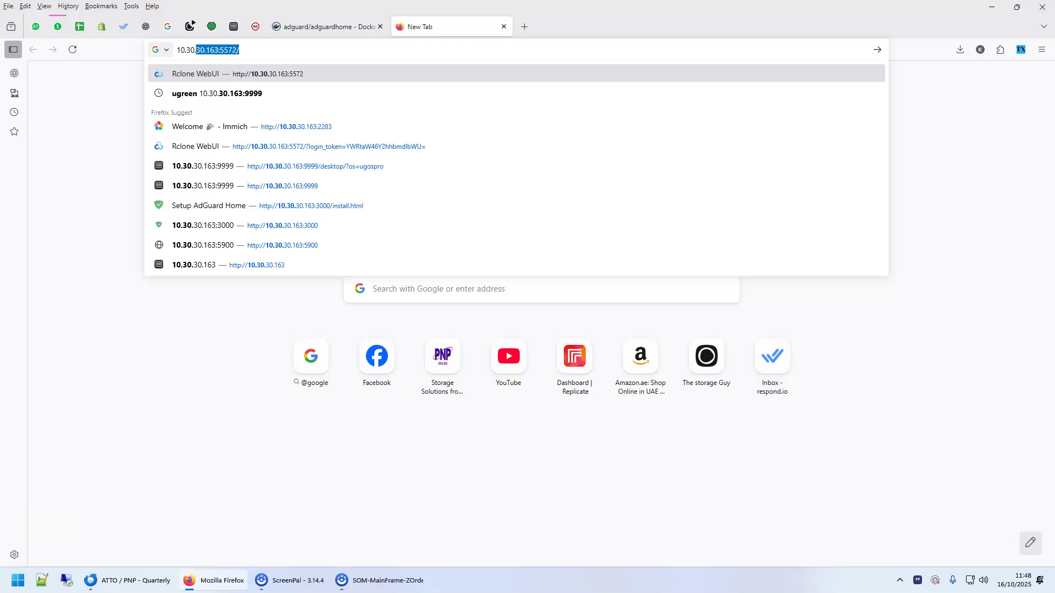
{"action": "key", "text": "Down"}
{"action": "key", "text": "Down"}
{"action": "key", "text": "Down"}
{"action": "key", "text": "BackSpace"}
{"action": "key", "text": "BackSpace"}
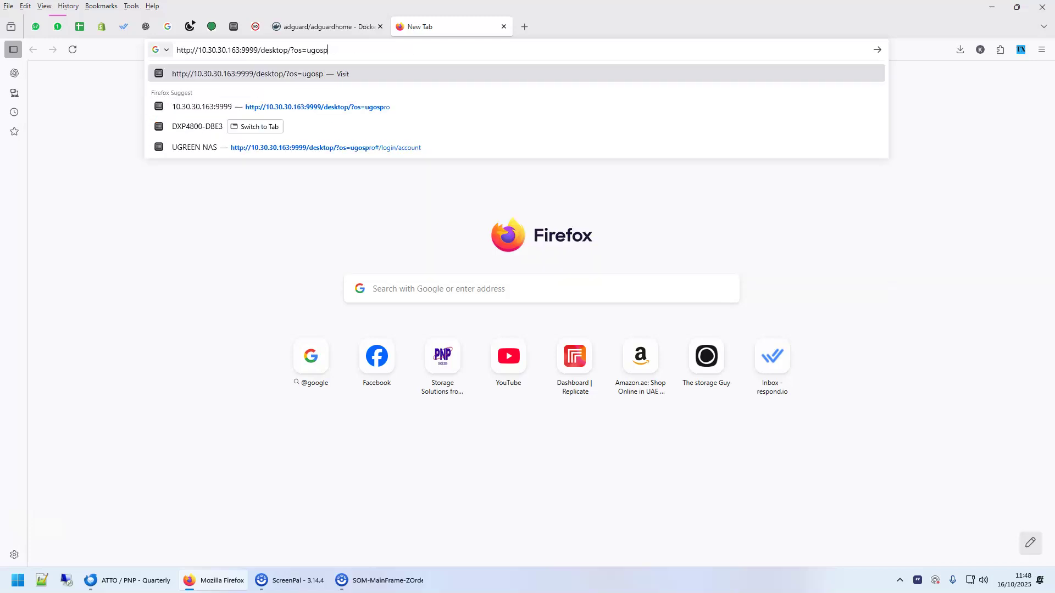
{"action": "key", "text": "BackSpace"}
{"action": "key", "text": "BackSpace"}
{"action": "key", "text": "BackSpace"}
{"action": "key", "text": "BackSpace"}
{"action": "key", "text": "BackSpace"}
{"action": "key", "text": "BackSpace"}
{"action": "key", "text": "BackSpace"}
{"action": "key", "text": "BackSpace"}
{"action": "key", "text": "BackSpace"}
{"action": "key", "text": "BackSpace"}
{"action": "key", "text": "BackSpace"}
{"action": "key", "text": "BackSpace"}
{"action": "key", "text": "BackSpace"}
{"action": "key", "text": "BackSpace"}
{"action": "type", "text": "3000"}
{"action": "key", "text": "Return"}
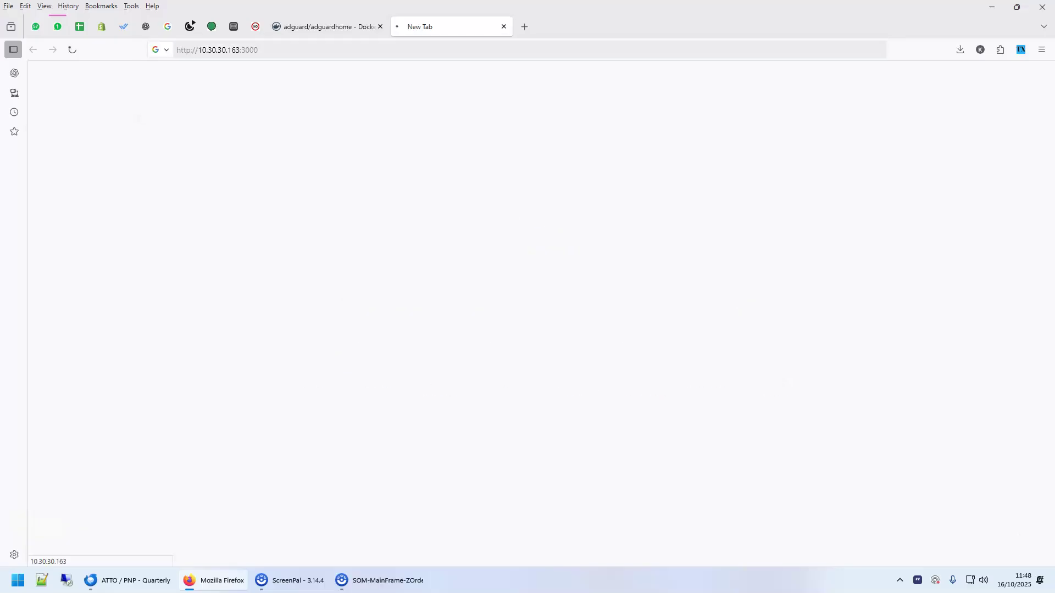
Start the setup wizard and bind the admin web interface to eth0 - 10.30.30.163
{"action": "left_click", "coordinate": [534, 247]}
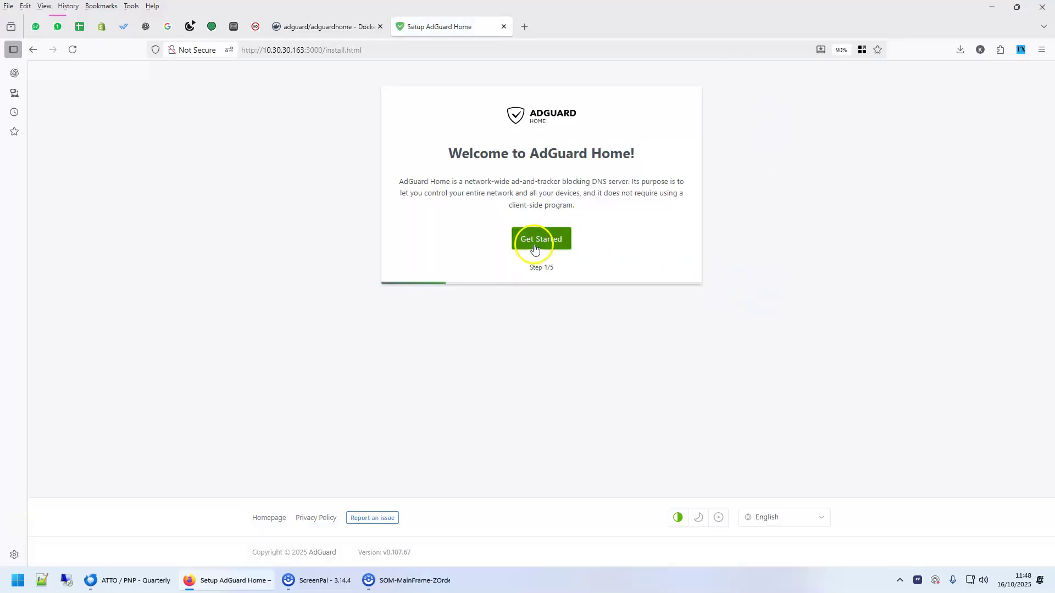
{"action": "left_click", "coordinate": [461, 189]}
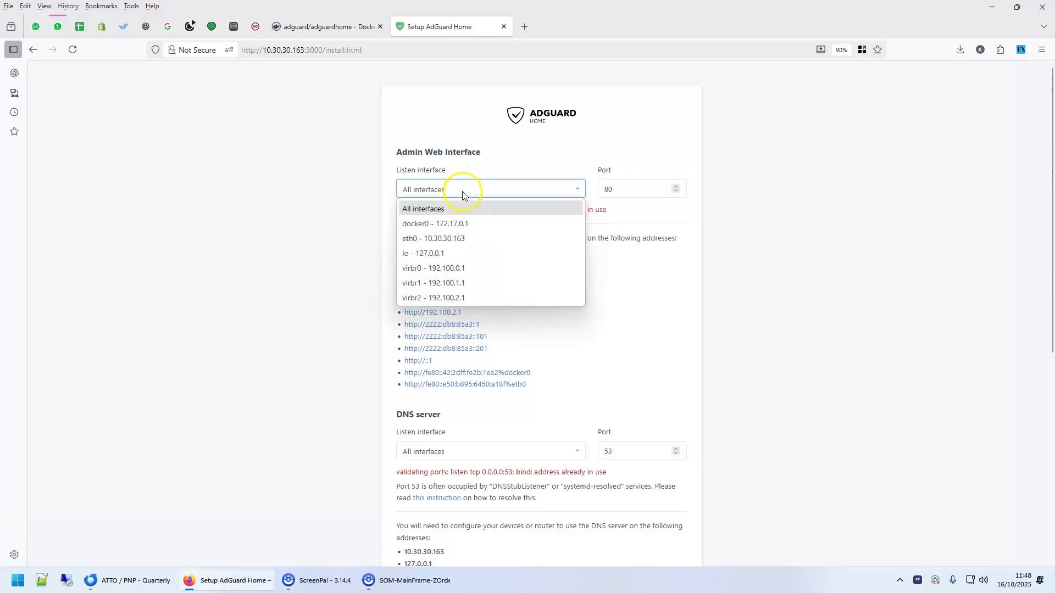
{"action": "left_click", "coordinate": [452, 246]}
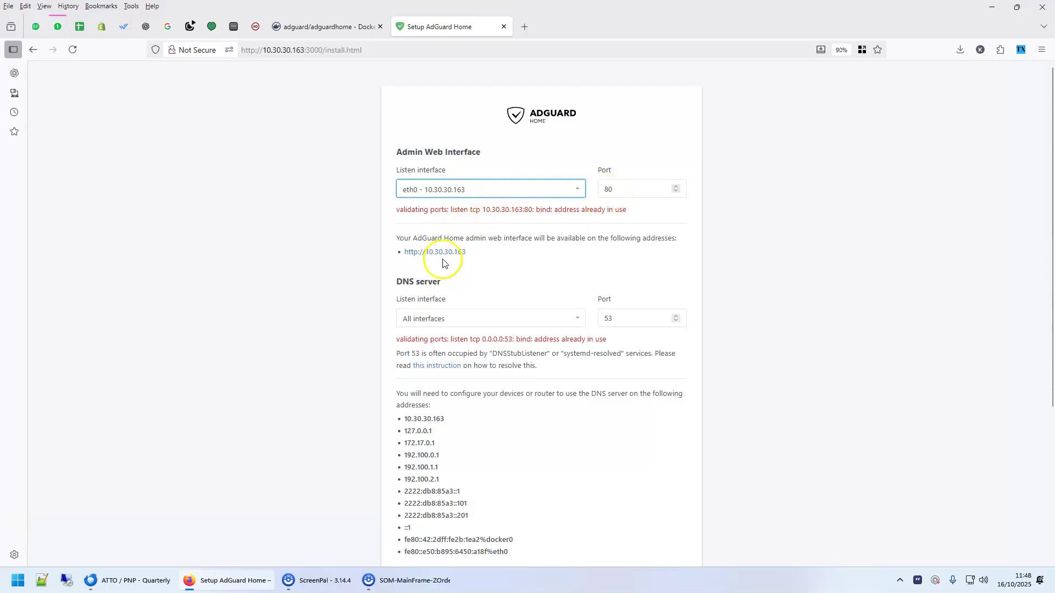
Bind the DNS server listen interface to eth0 - 10.30.30.163
{"action": "left_click", "coordinate": [446, 314]}
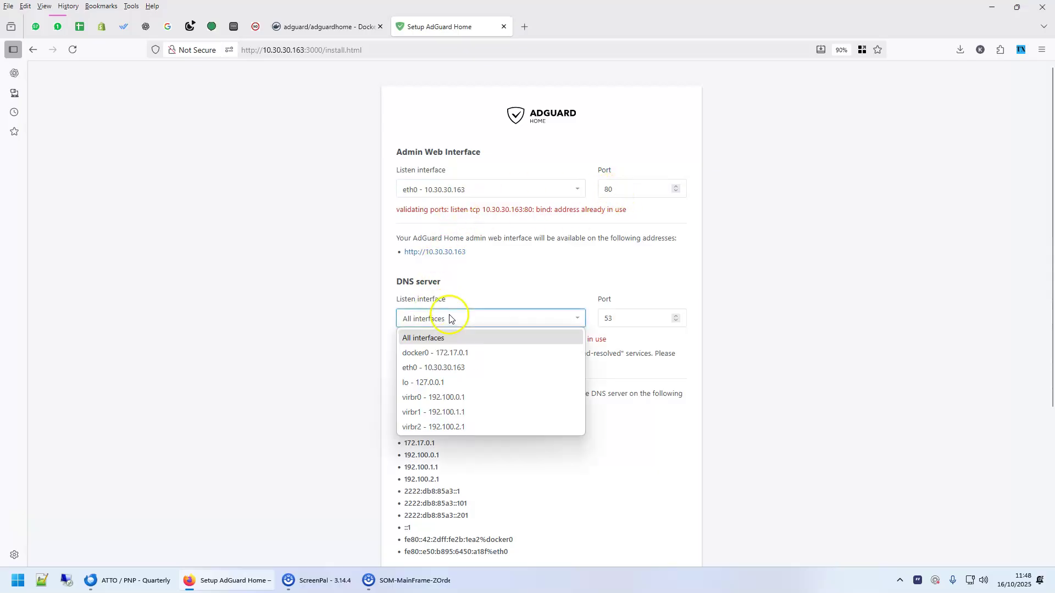
{"action": "left_click", "coordinate": [453, 373]}
{"action": "scroll", "coordinate": [814, 407], "scroll_direction": "down", "scroll_amount": 1}
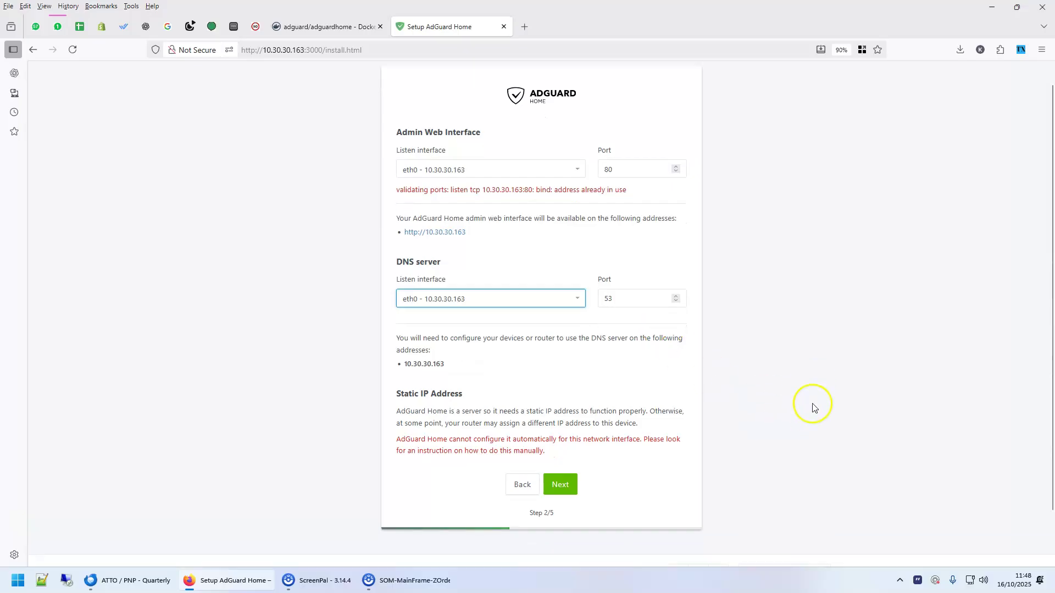
{"action": "scroll", "coordinate": [814, 407], "scroll_direction": "down", "scroll_amount": 1}
{"action": "left_click_drag", "start_coordinate": [394, 337], "coordinate": [589, 407]}
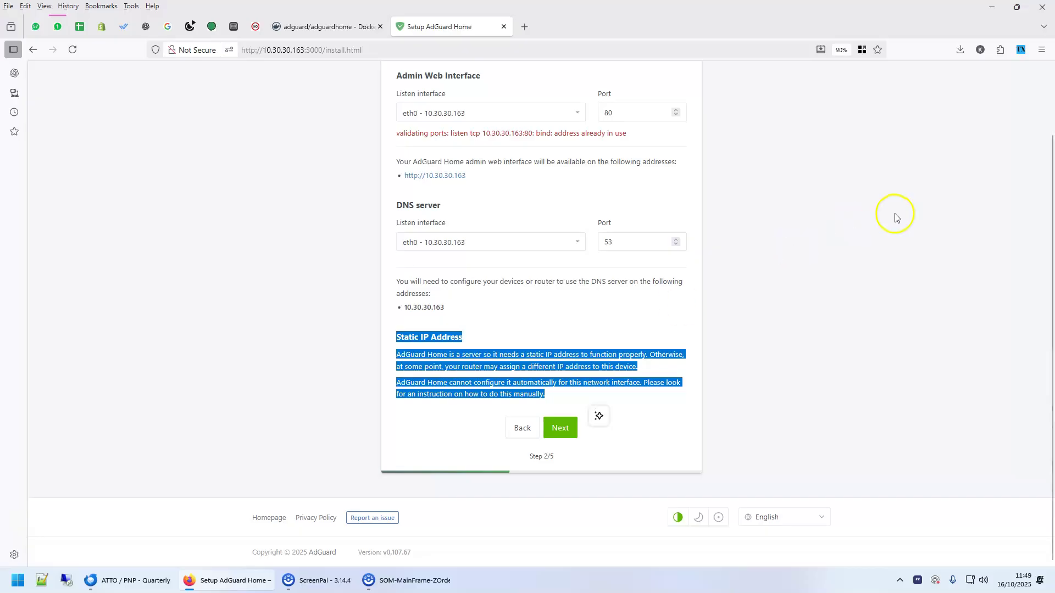
Enter the admin username and password, submit, and update the browser's saved password
{"action": "left_click", "coordinate": [567, 429]}
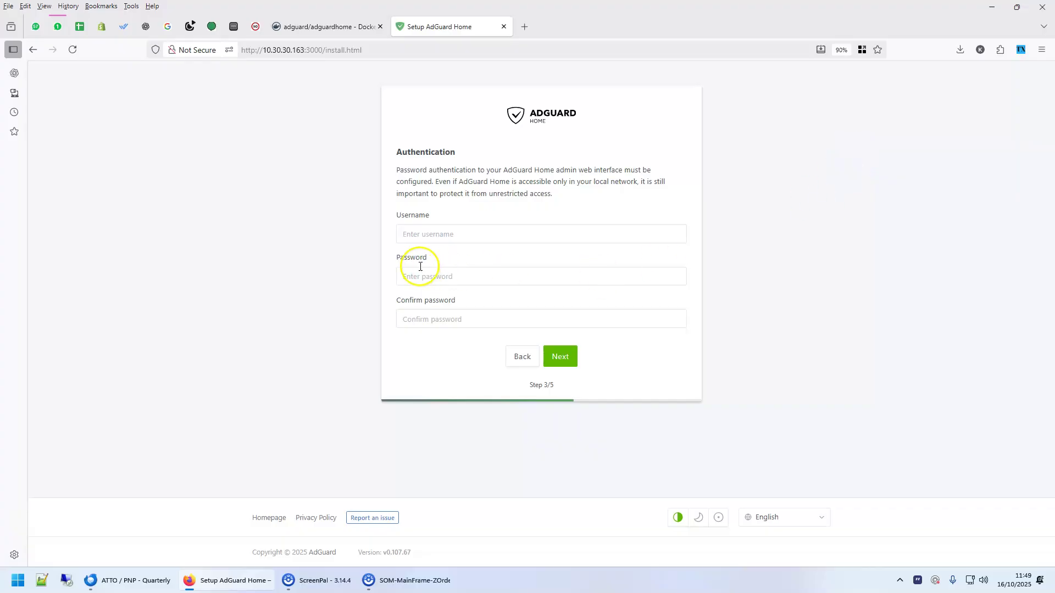
{"action": "left_click", "coordinate": [427, 227]}
{"action": "key", "text": "Down"}
{"action": "key", "text": "Return"}
{"action": "key", "text": "Tab"}
{"action": "key", "text": "BackSpace"}
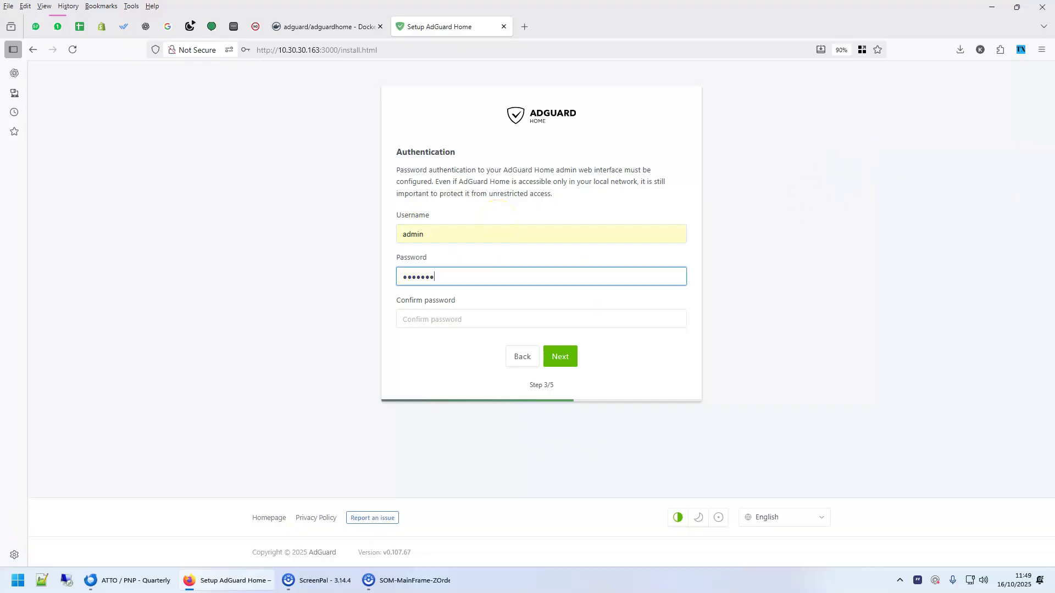
{"action": "key", "text": "BackSpace"}
{"action": "key", "text": "BackSpace"}
{"action": "key", "text": "BackSpace"}
{"action": "type", "text": "ad"}
{"action": "key", "text": "Tab"}
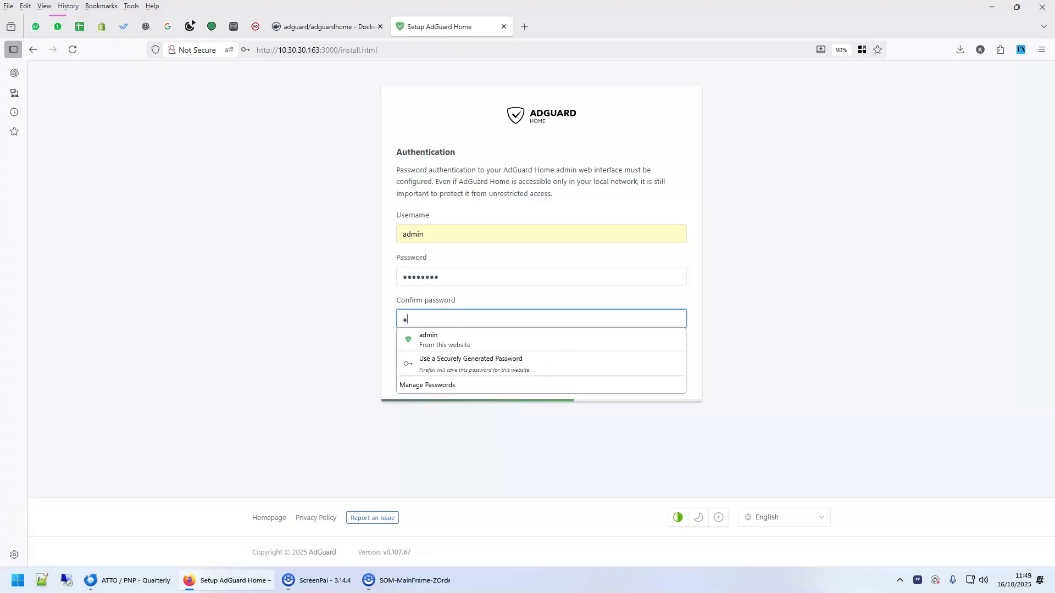
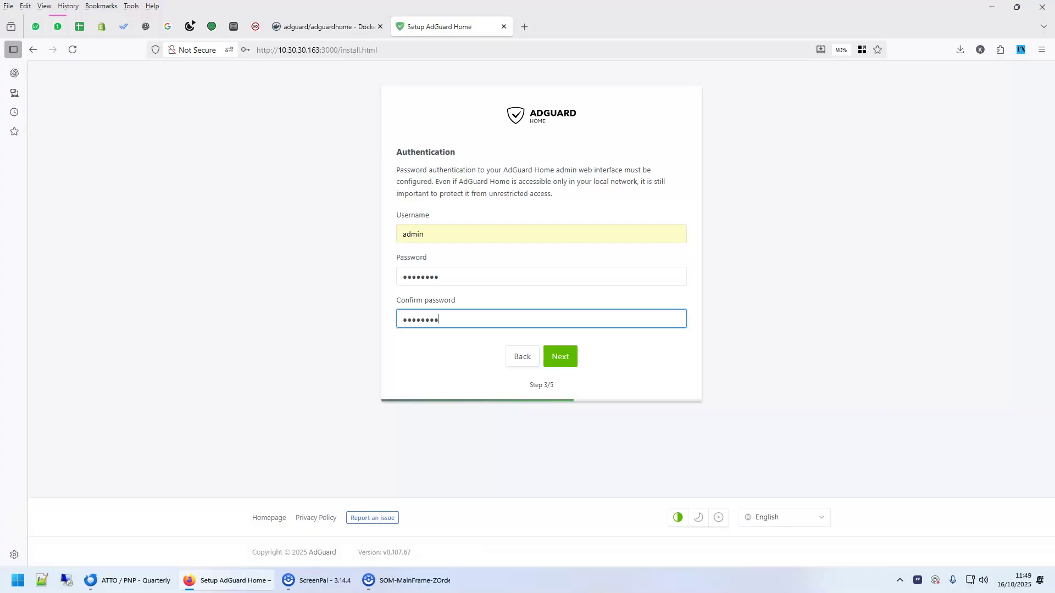
{"action": "left_click", "coordinate": [560, 357]}
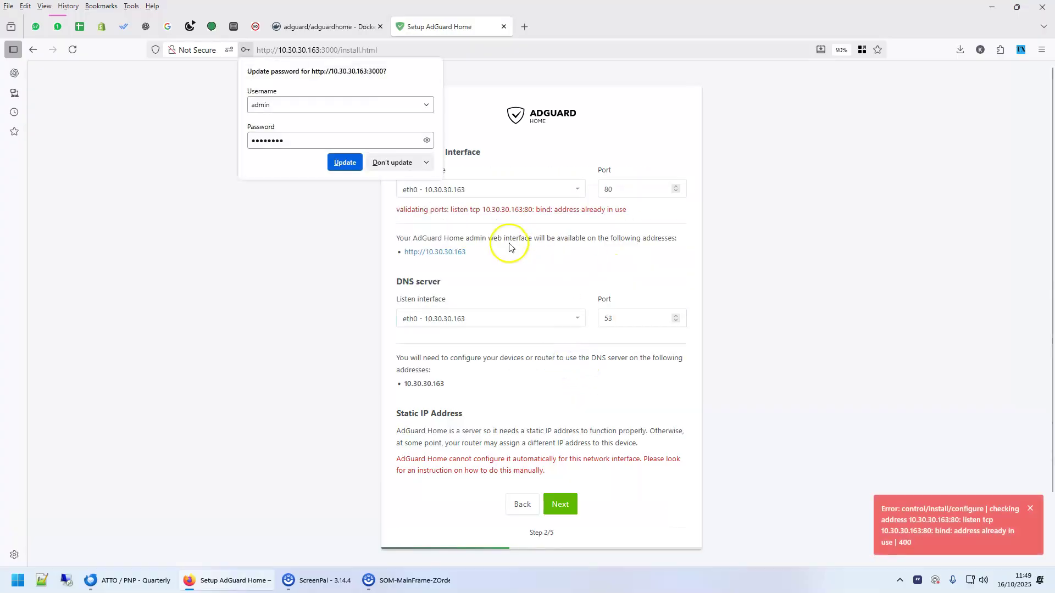
{"action": "left_click", "coordinate": [346, 162]}
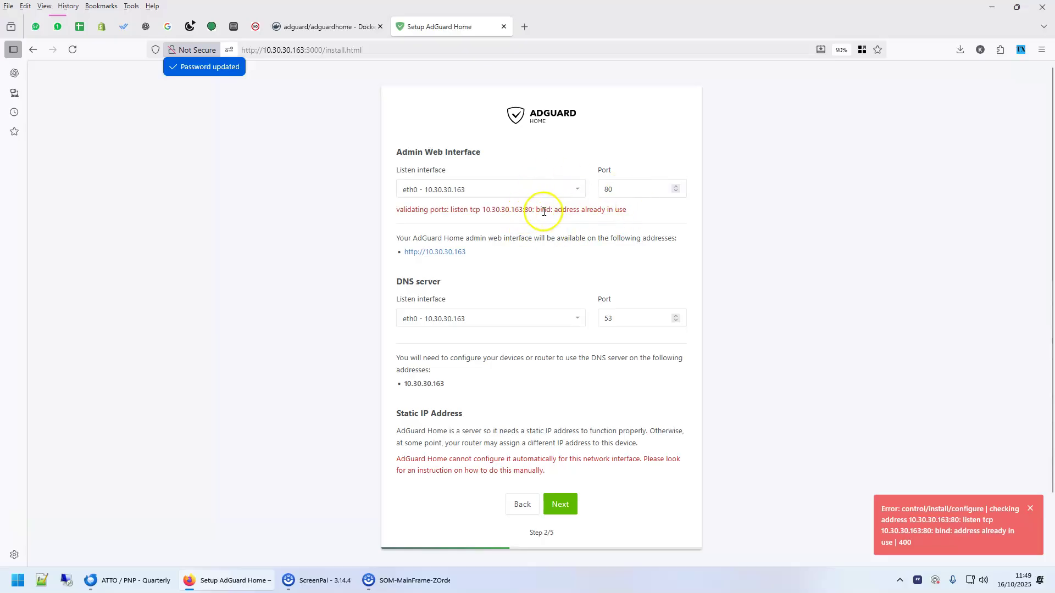
Change the admin web interface port from 80 to 83 and continue
{"action": "left_click", "coordinate": [641, 187]}
{"action": "left_click", "coordinate": [676, 186]}
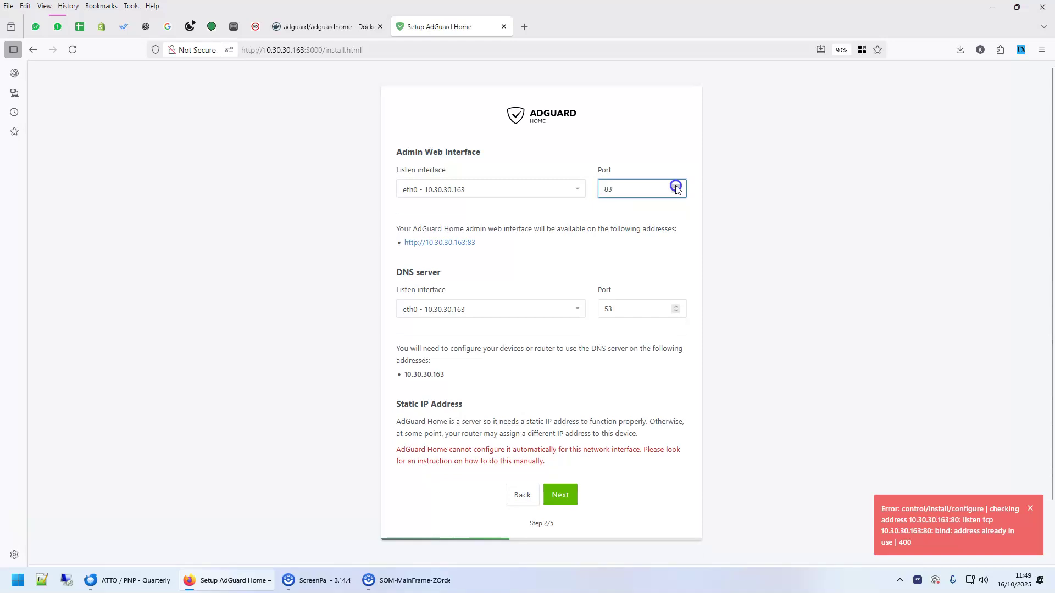
{"action": "left_click", "coordinate": [559, 495]}
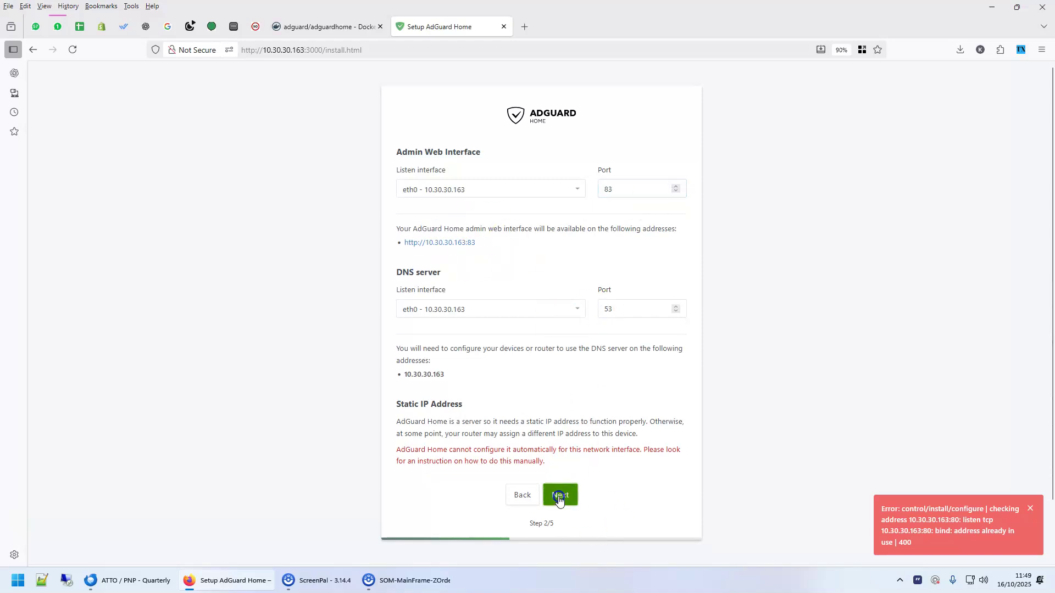
Re-enter the admin username and password and save them to reach device setup
{"action": "left_click", "coordinate": [429, 233]}
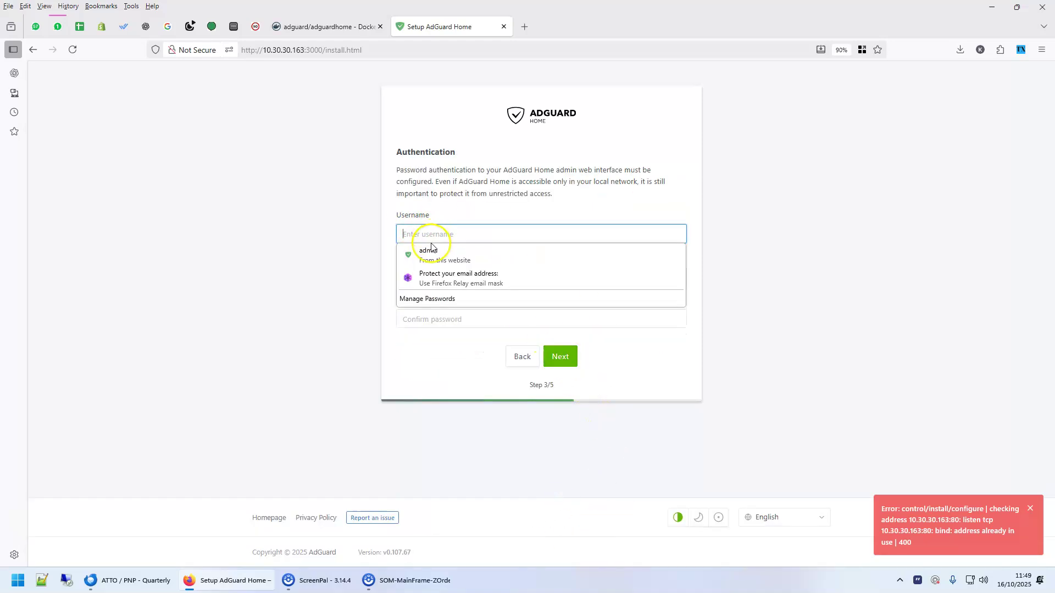
{"action": "left_click", "coordinate": [431, 252]}
{"action": "left_click", "coordinate": [452, 318]}
{"action": "left_click_drag", "start_coordinate": [452, 276], "coordinate": [331, 275]}
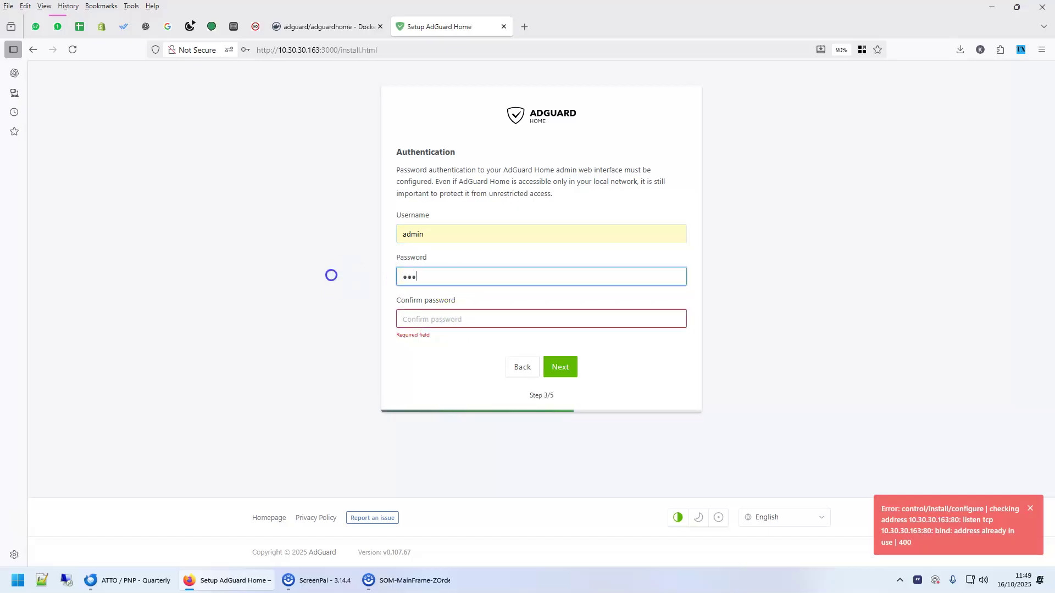
{"action": "key", "text": "Tab"}
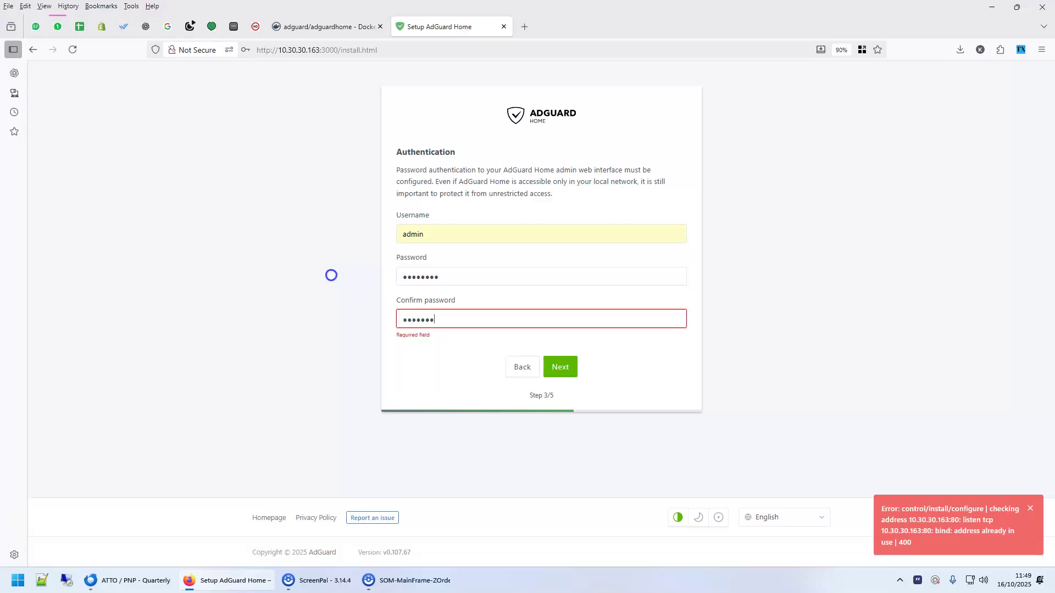
{"action": "left_click", "coordinate": [547, 363]}
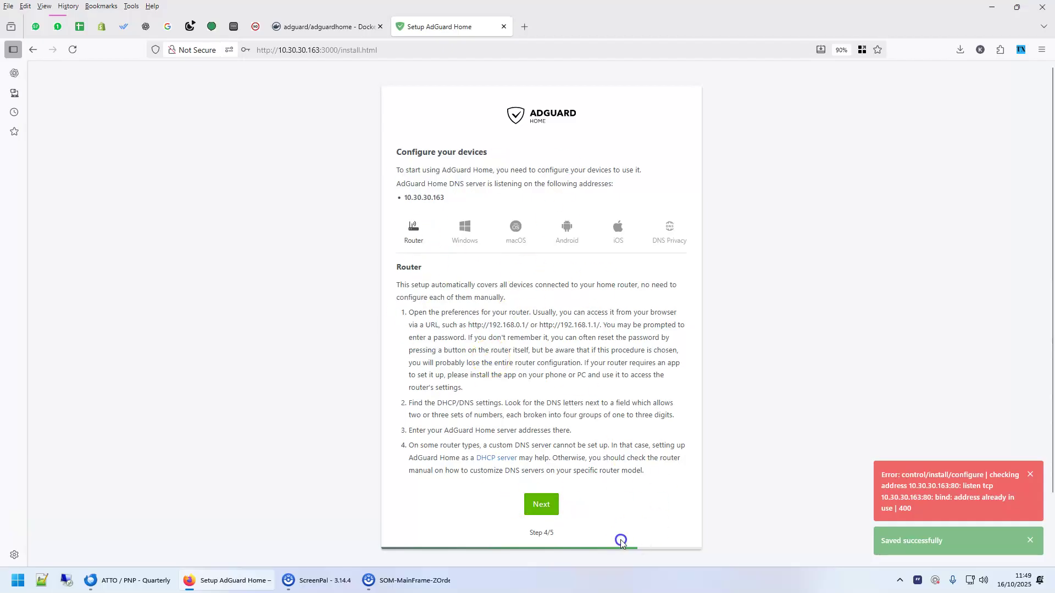
Finish the wizard, sign in at 10.30.30.163:83 with the admin credentials, and decline saving the password
{"action": "left_click", "coordinate": [541, 504]}
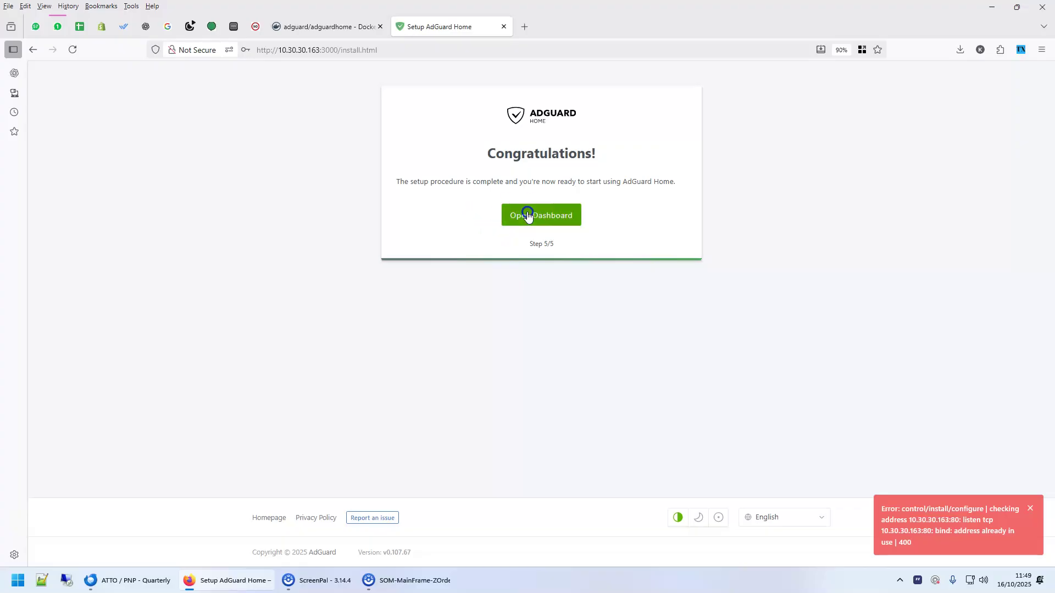
{"action": "left_click", "coordinate": [537, 216]}
{"action": "left_click", "coordinate": [539, 234]}
{"action": "type", "text": "admin"}
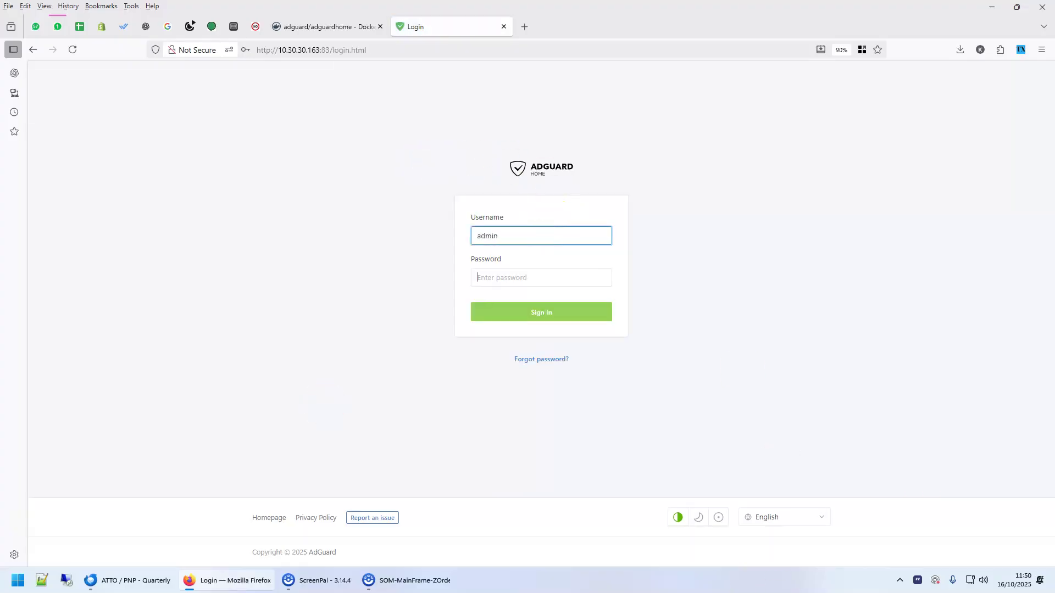
{"action": "type", "text": "***"}
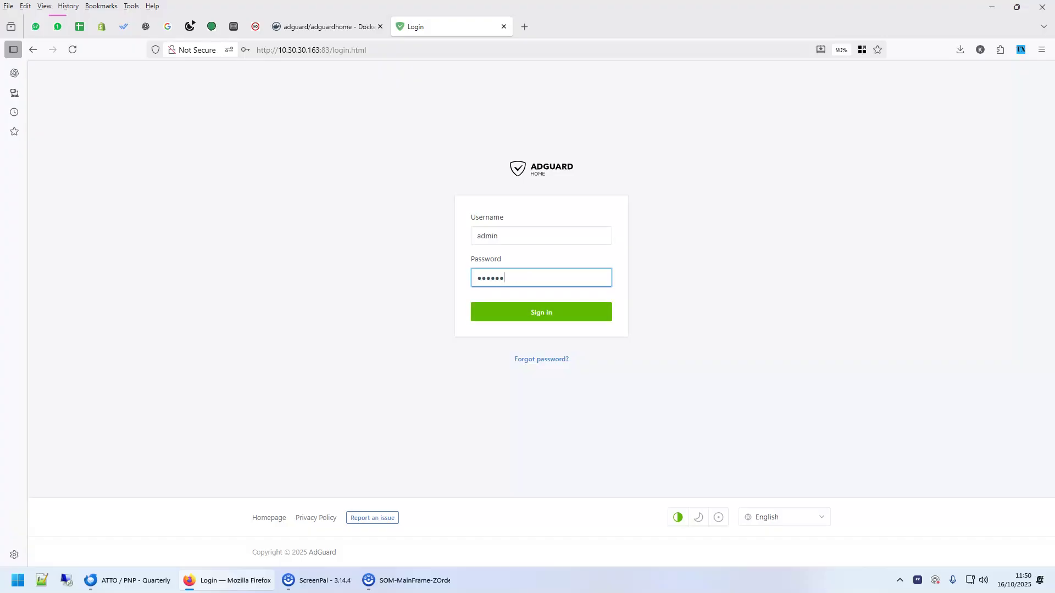
{"action": "key", "text": "Return"}
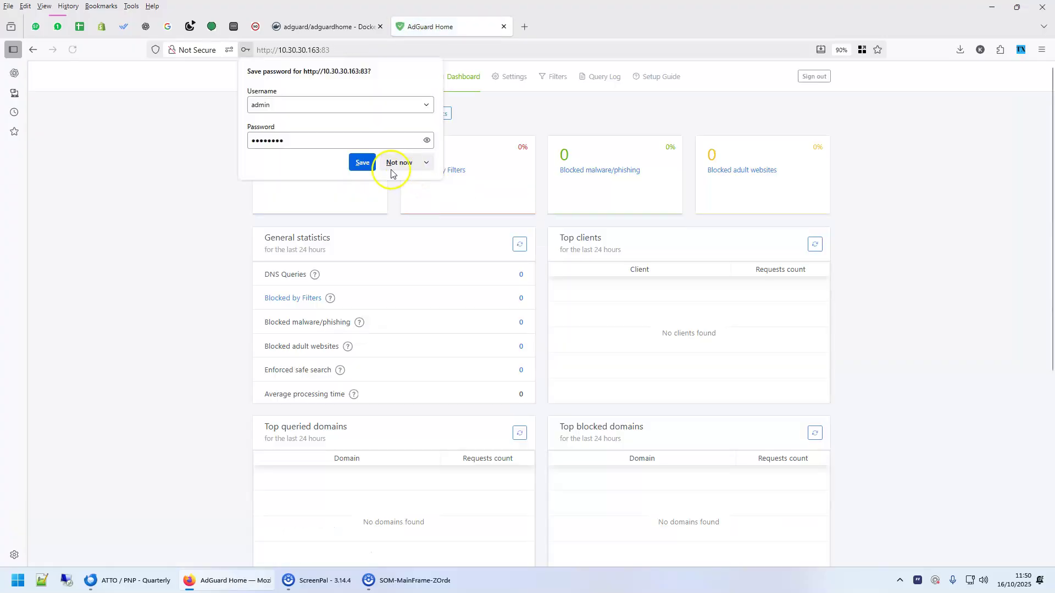
{"action": "left_click", "coordinate": [393, 169]}
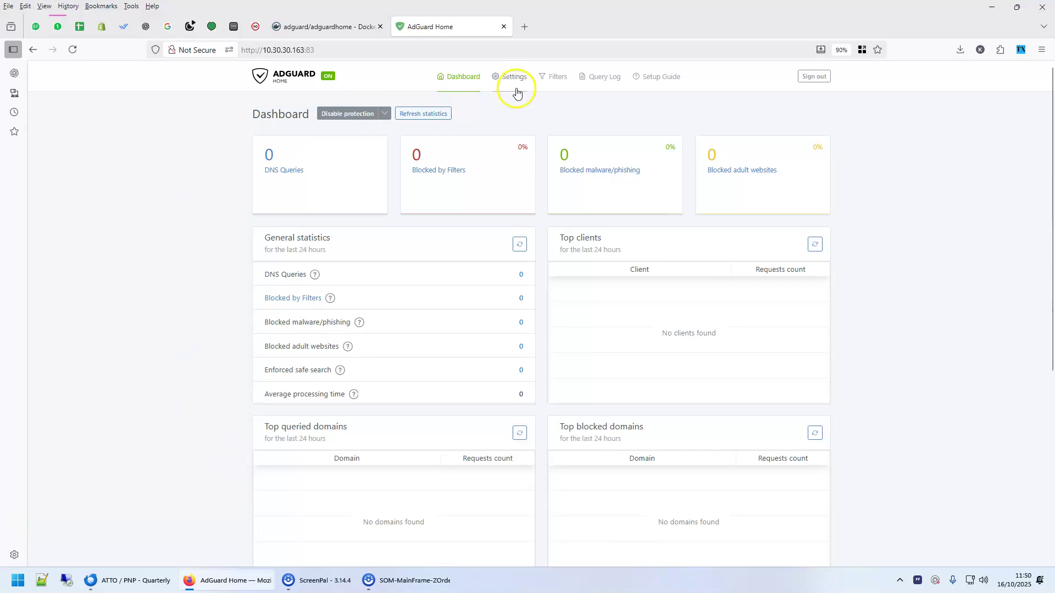
{"action": "scroll", "coordinate": [506, 469], "scroll_direction": "down", "scroll_amount": 5}
{"action": "scroll", "coordinate": [564, 460], "scroll_direction": "up", "scroll_amount": 5}
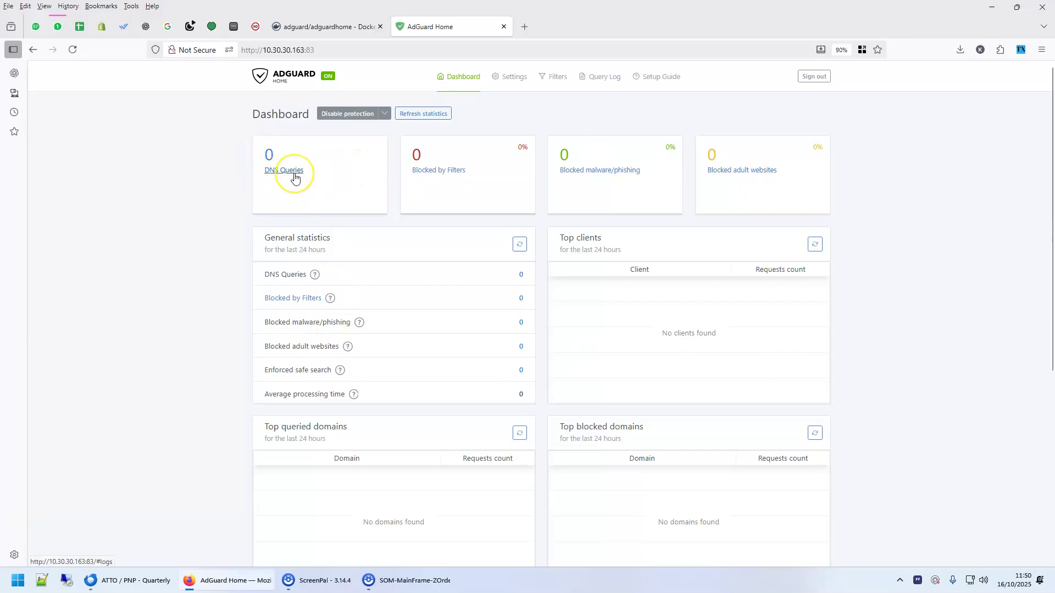
{"action": "left_click", "coordinate": [256, 26]}
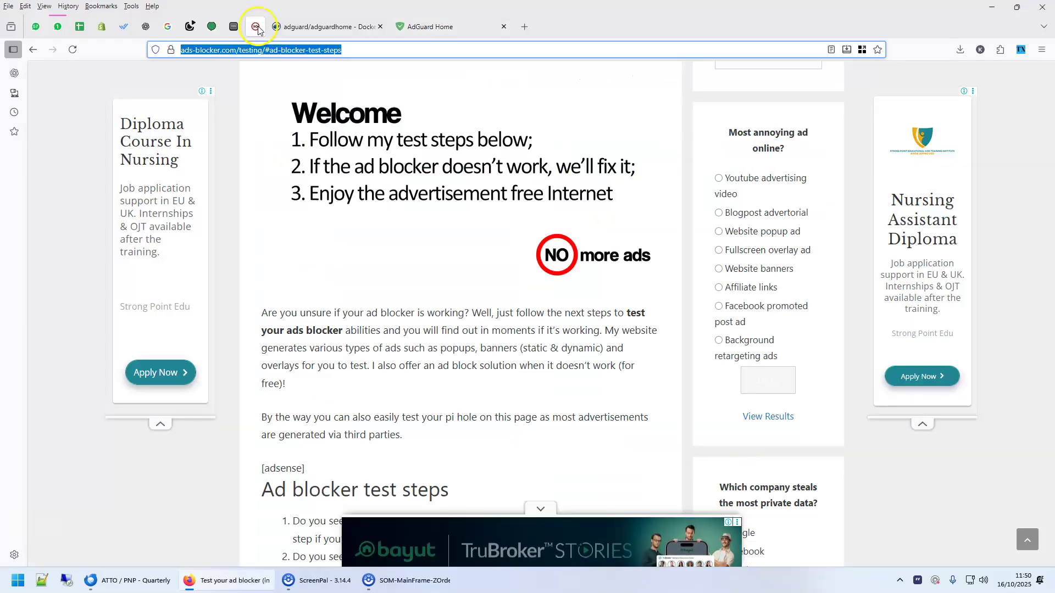
{"action": "left_click", "coordinate": [210, 44]}
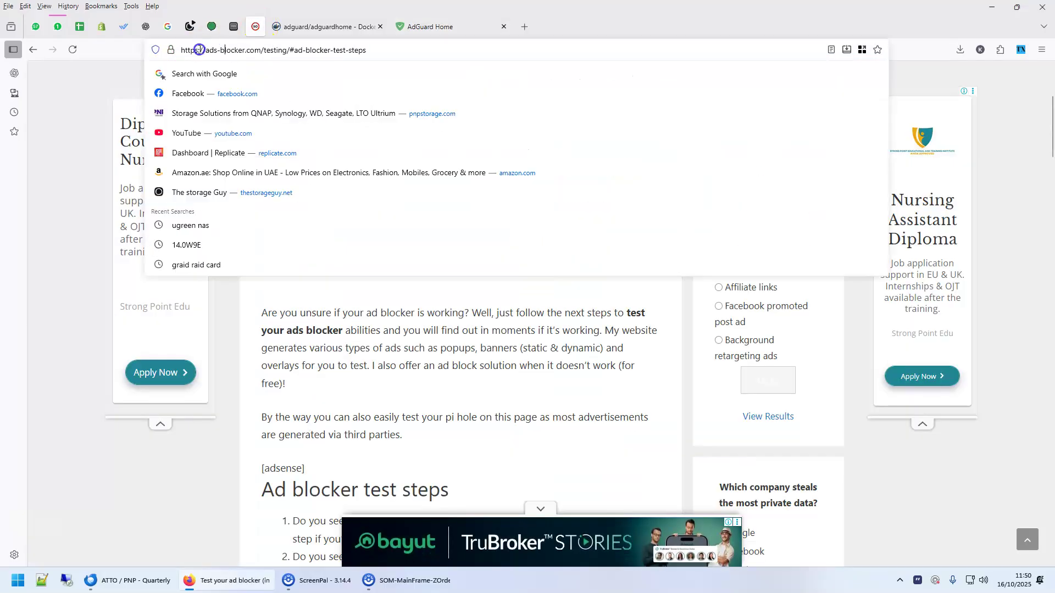
{"action": "left_click", "coordinate": [44, 171]}
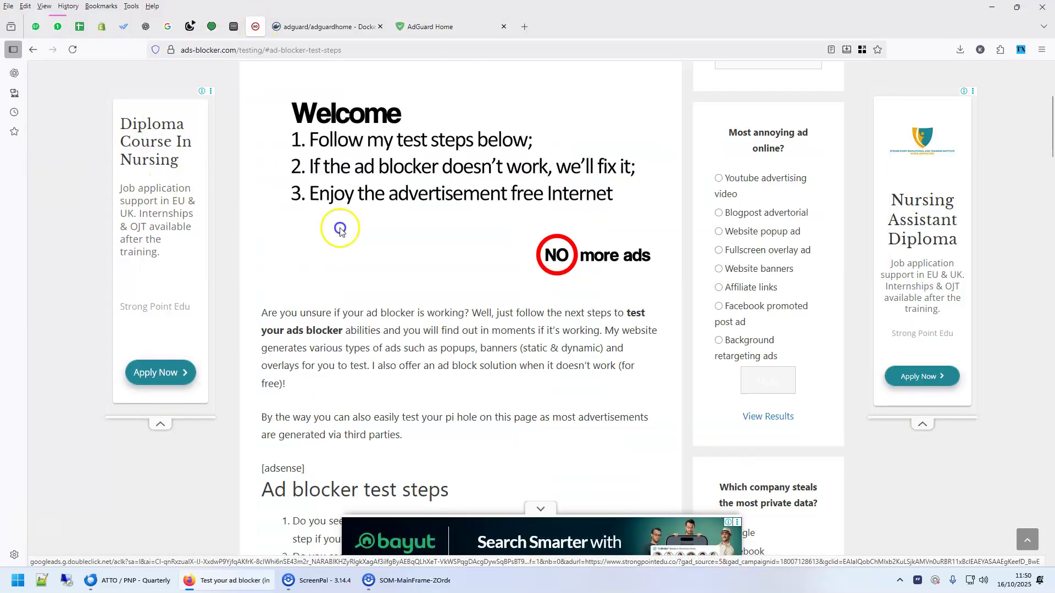
{"action": "scroll", "coordinate": [511, 549], "scroll_direction": "down", "scroll_amount": 6}
{"action": "left_click", "coordinate": [73, 50]}
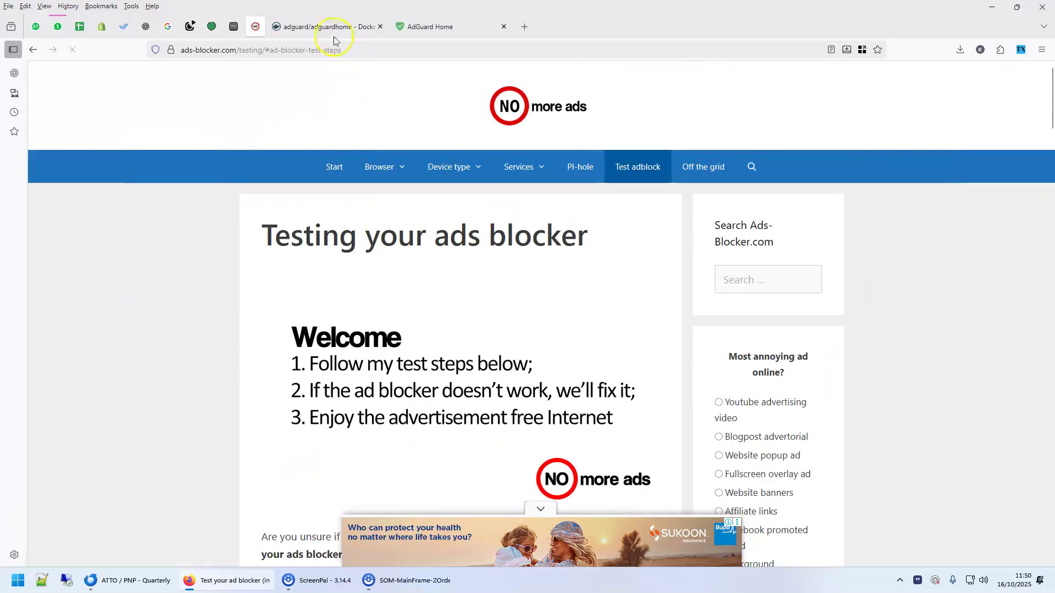
{"action": "mouse_move", "coordinate": [349, 32]}
{"action": "left_click", "coordinate": [430, 27]}
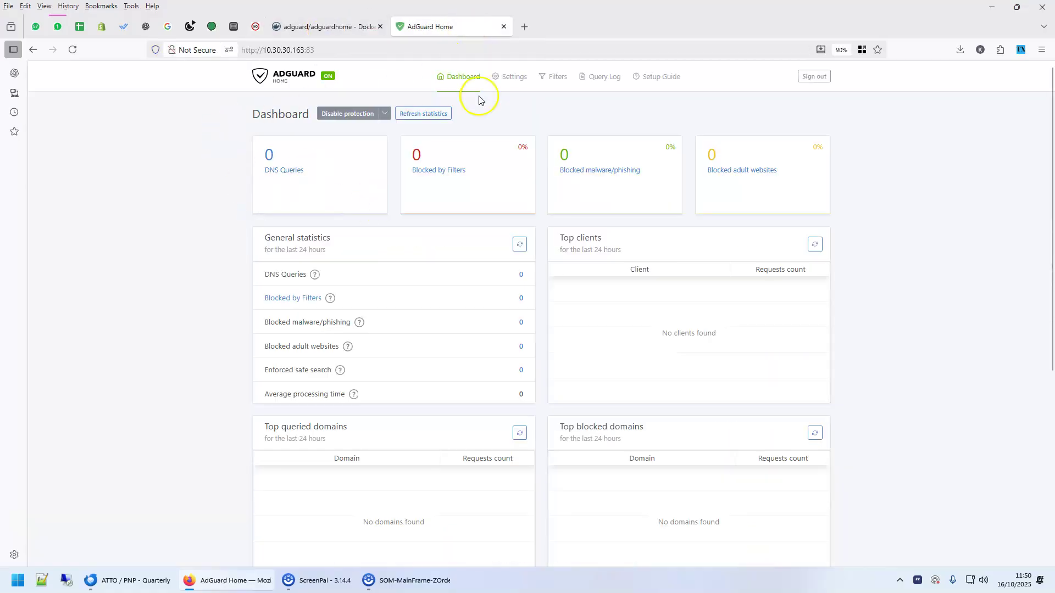
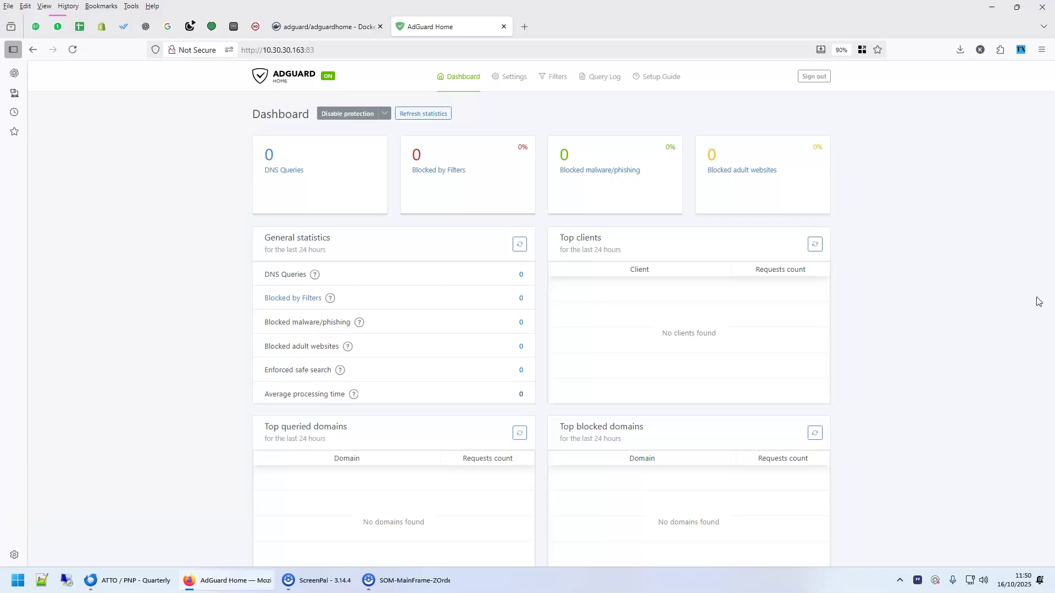
Launch Windows Settings and open the Ethernet connection's properties under Network & internet
{"action": "key", "text": "super"}
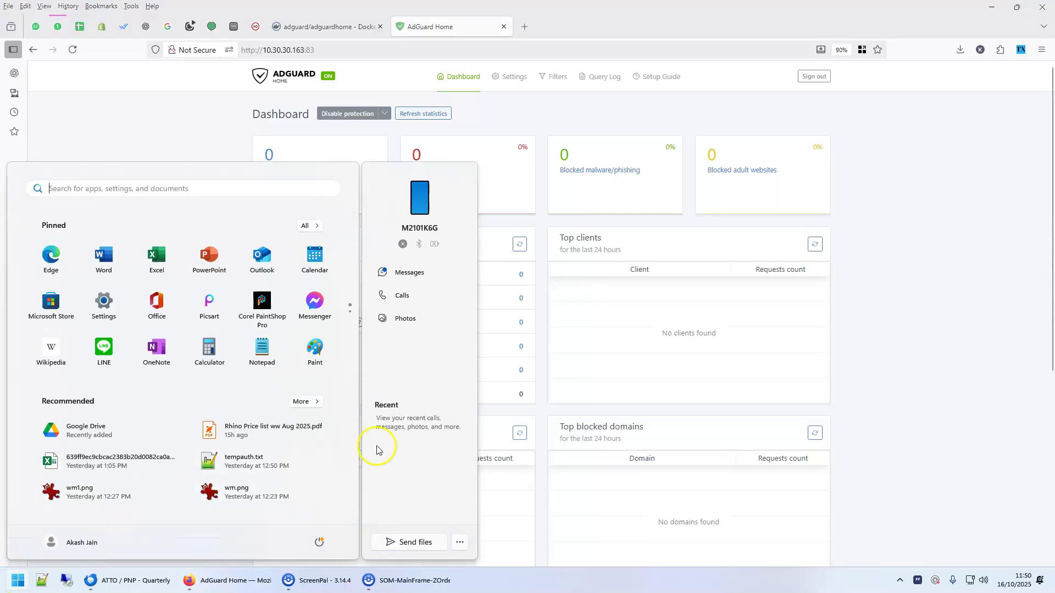
{"action": "type", "text": "settings"}
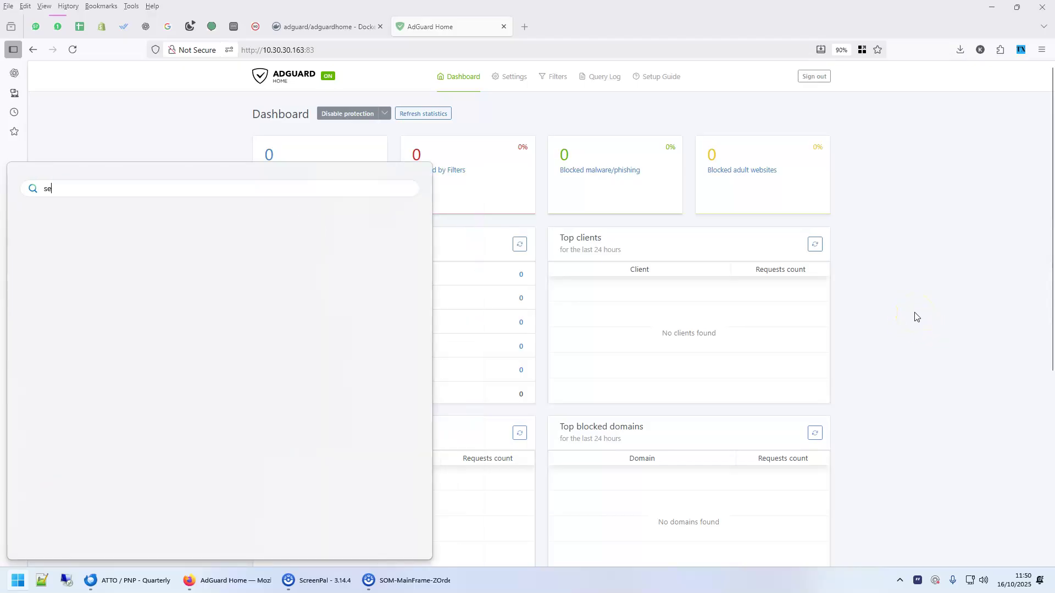
{"action": "key", "text": "Return"}
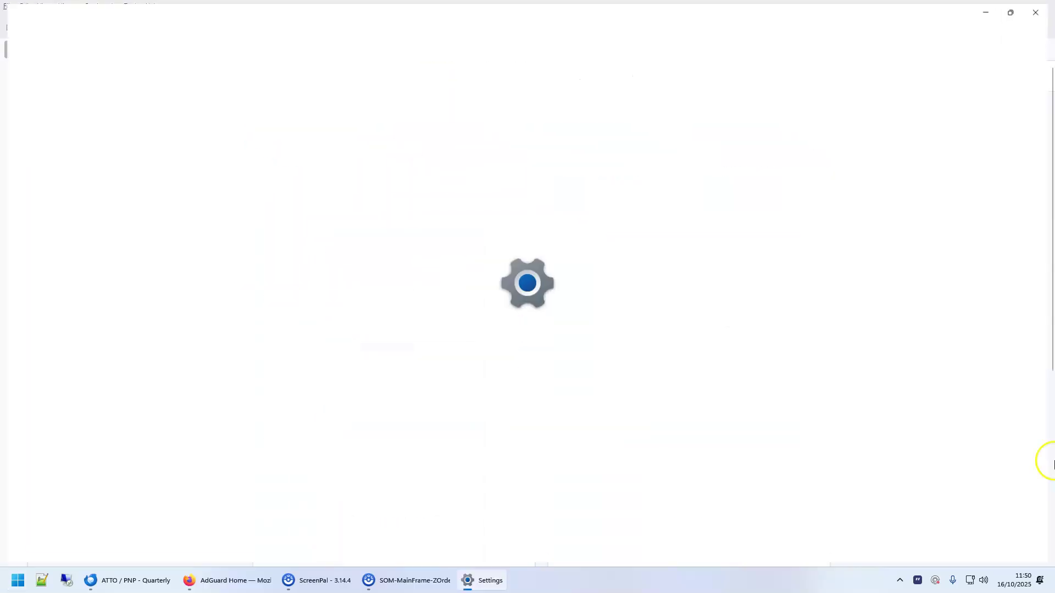
{"action": "right_click", "coordinate": [971, 585]}
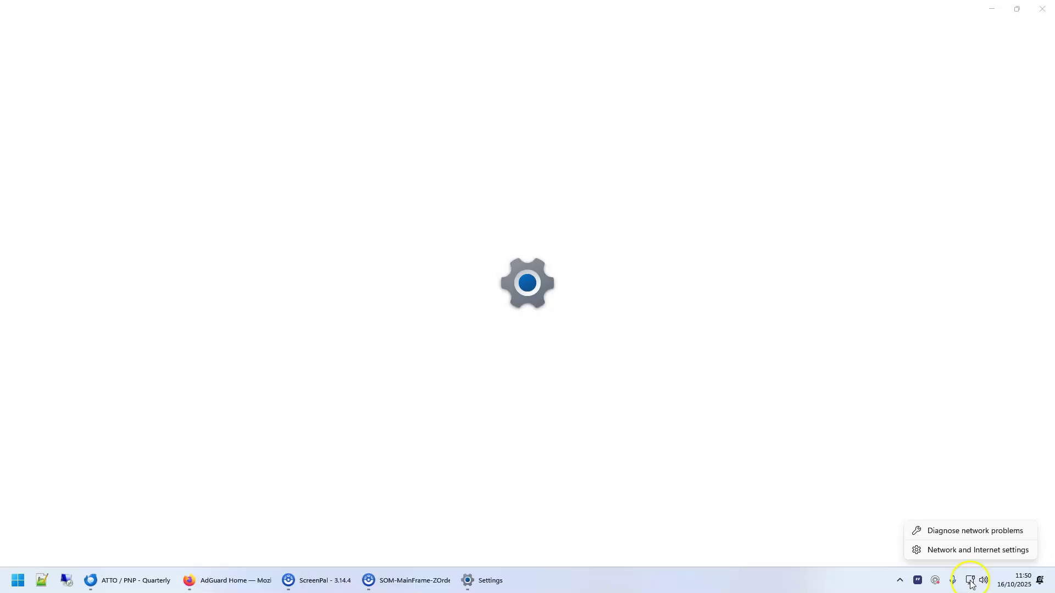
{"action": "left_click", "coordinate": [954, 551]}
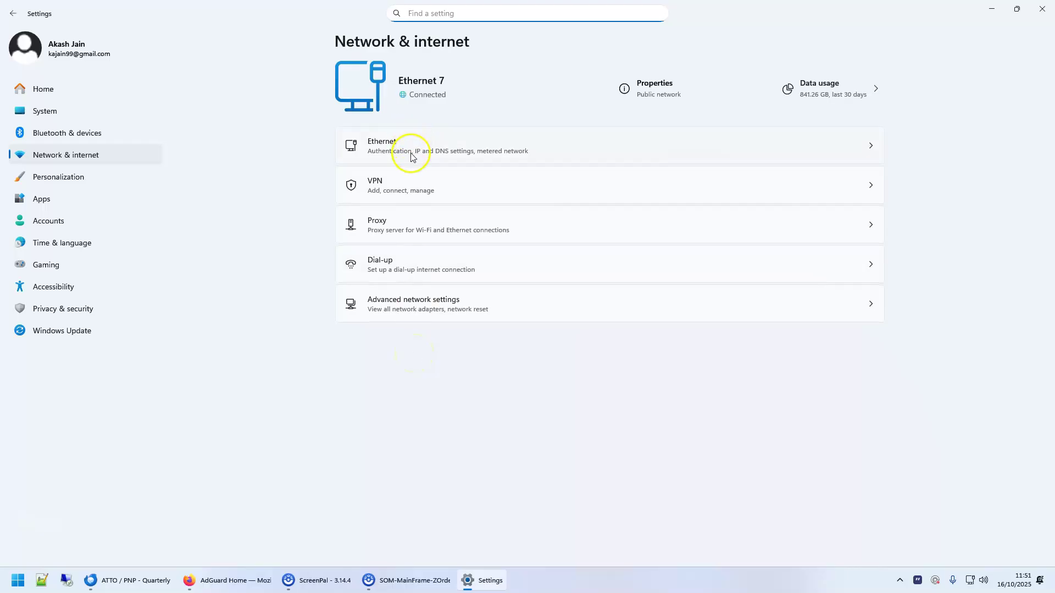
{"action": "left_click", "coordinate": [422, 157]}
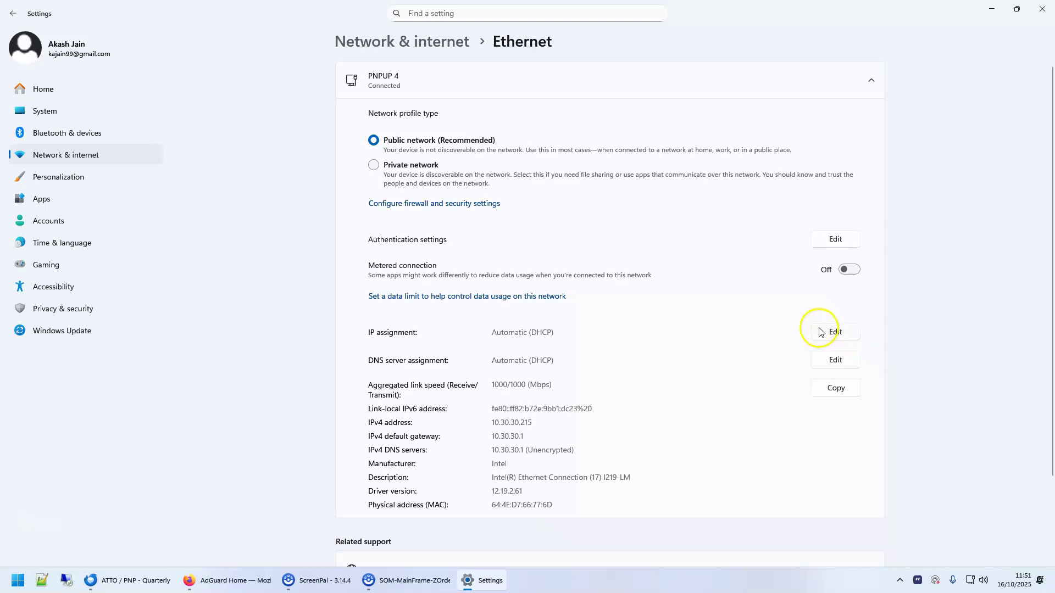
Set Ethernet DNS assignment to Manual with IPv4 on and Preferred DNS 10.30.30.163
{"action": "left_click", "coordinate": [824, 363]}
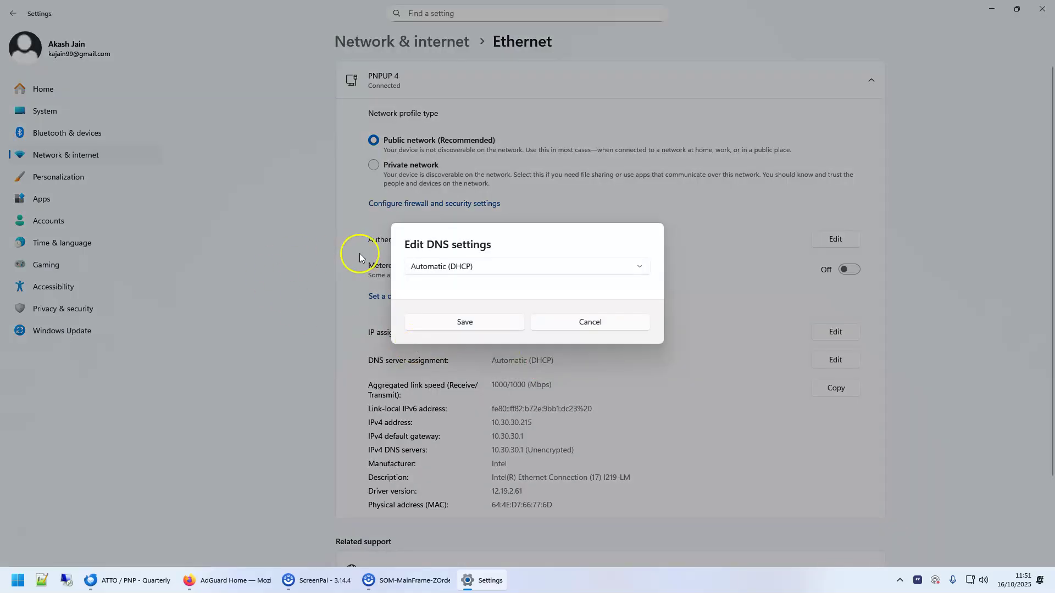
{"action": "left_click", "coordinate": [555, 274]}
{"action": "left_click", "coordinate": [471, 289]}
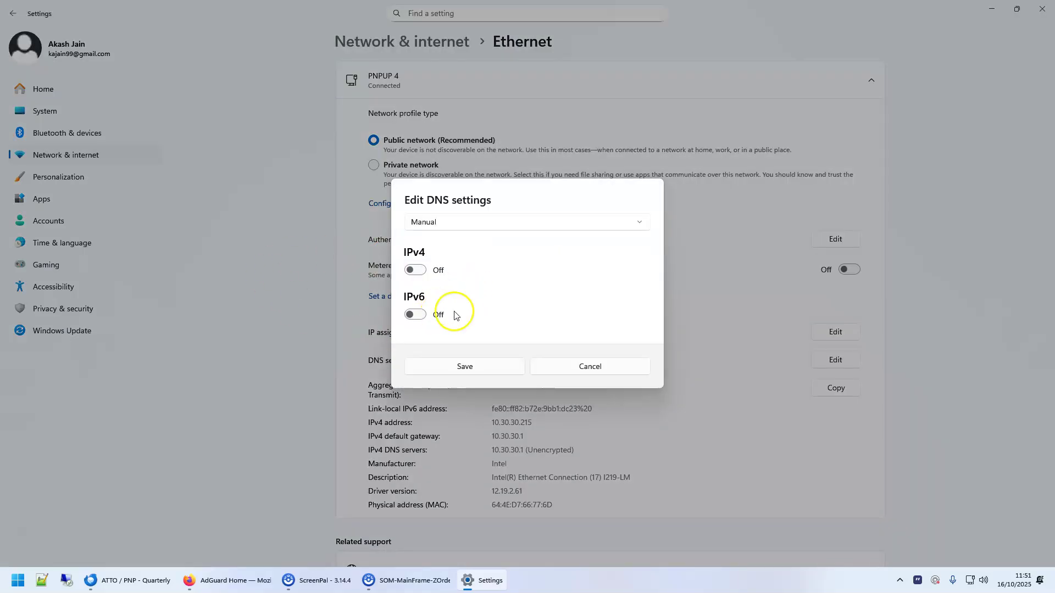
{"action": "left_click", "coordinate": [426, 270]}
{"action": "left_click", "coordinate": [446, 225]}
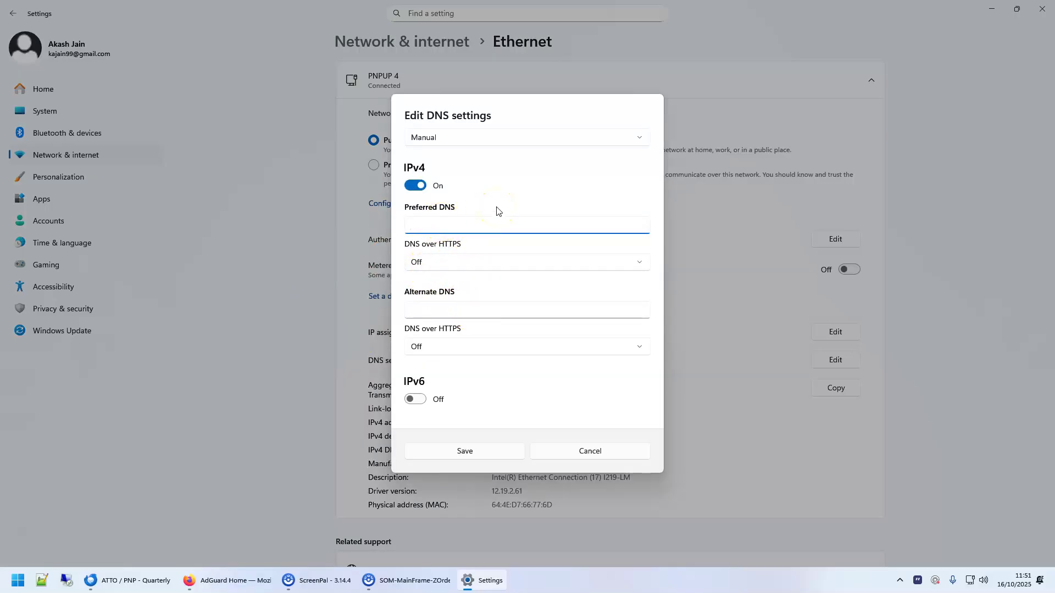
{"action": "left_click", "coordinate": [235, 585]}
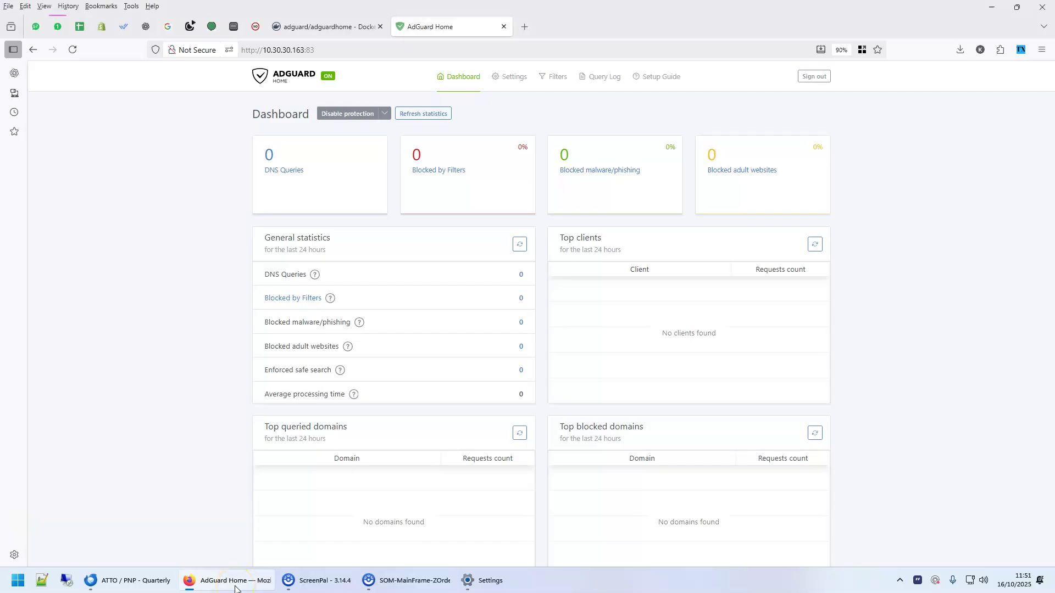
{"action": "left_click", "coordinate": [235, 585]}
{"action": "type", "text": "10.30.30.163"}
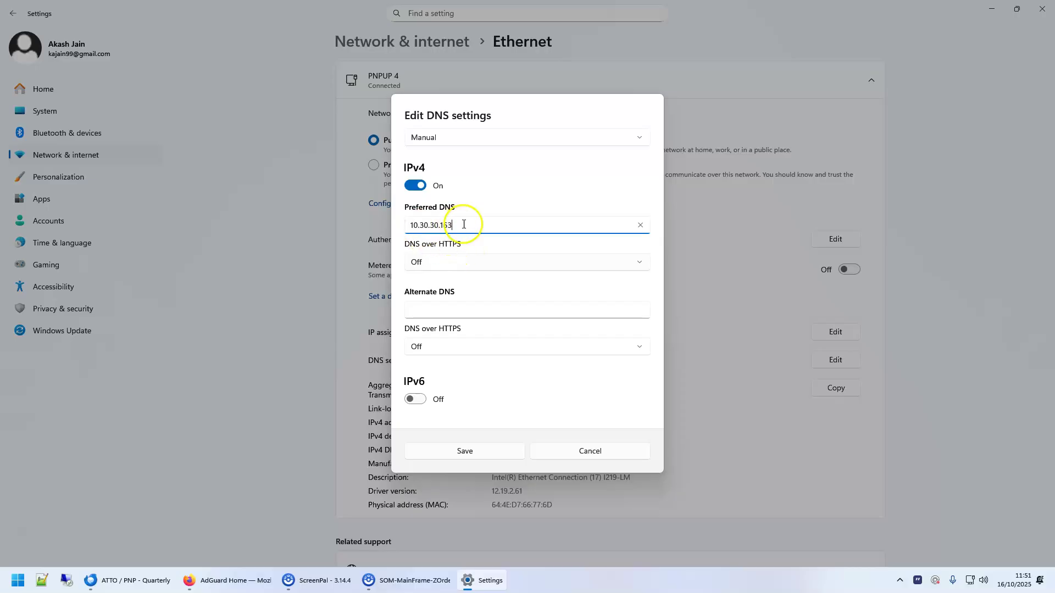
{"action": "left_click_drag", "start_coordinate": [459, 224], "coordinate": [354, 220]}
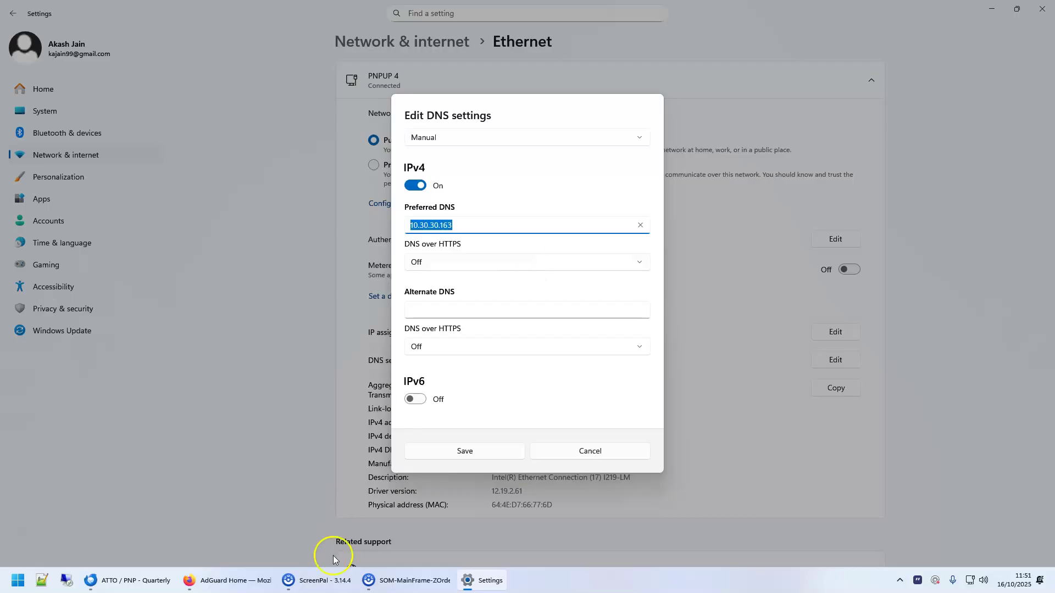
Open the ads-blocker.com test page in Firefox and dismiss its full-screen ad
{"action": "left_click", "coordinate": [231, 581]}
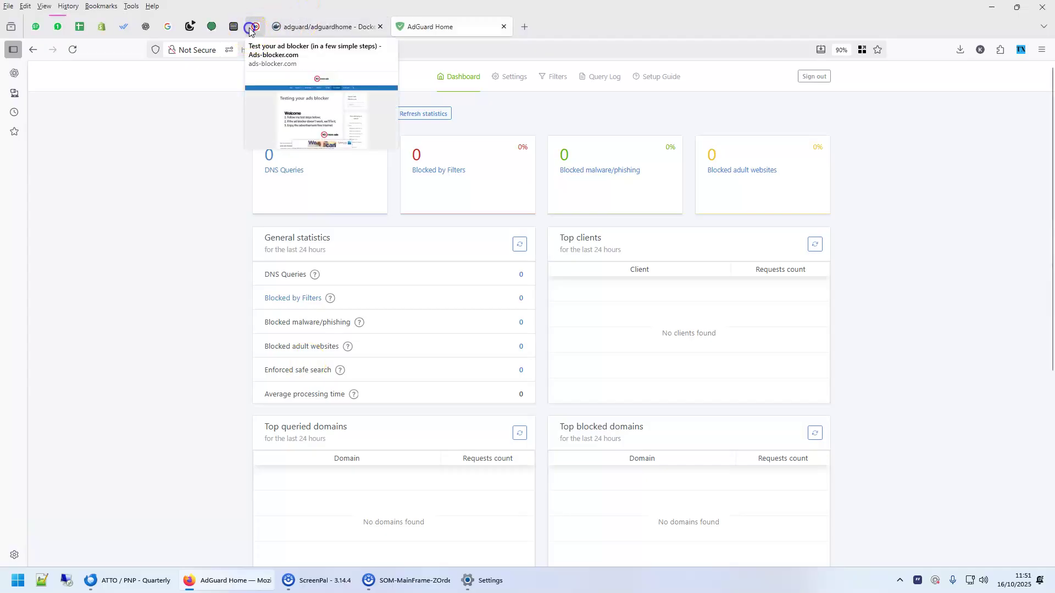
{"action": "left_click", "coordinate": [252, 26]}
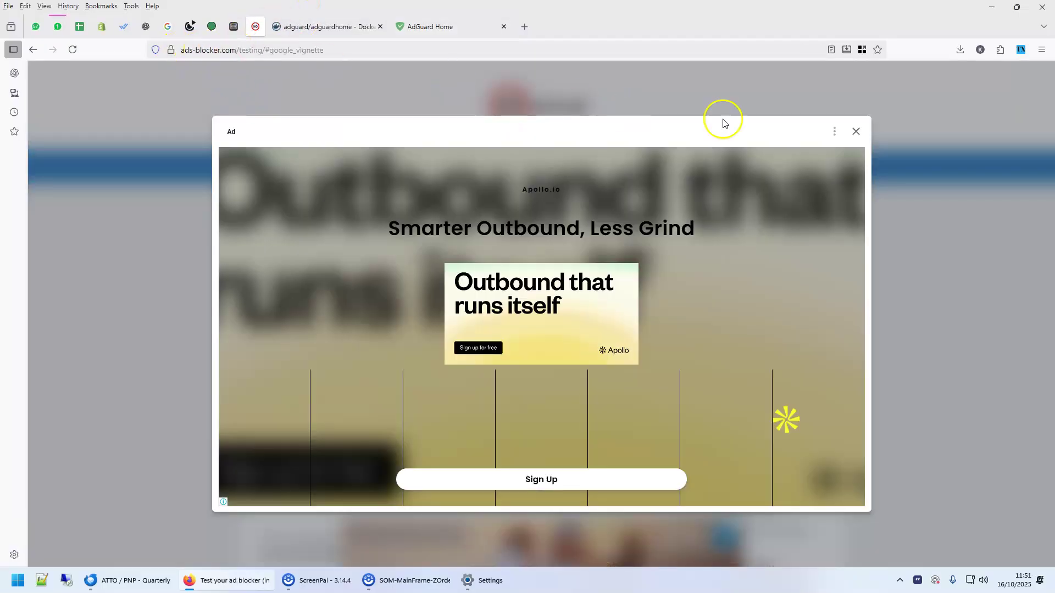
{"action": "left_click", "coordinate": [855, 131]}
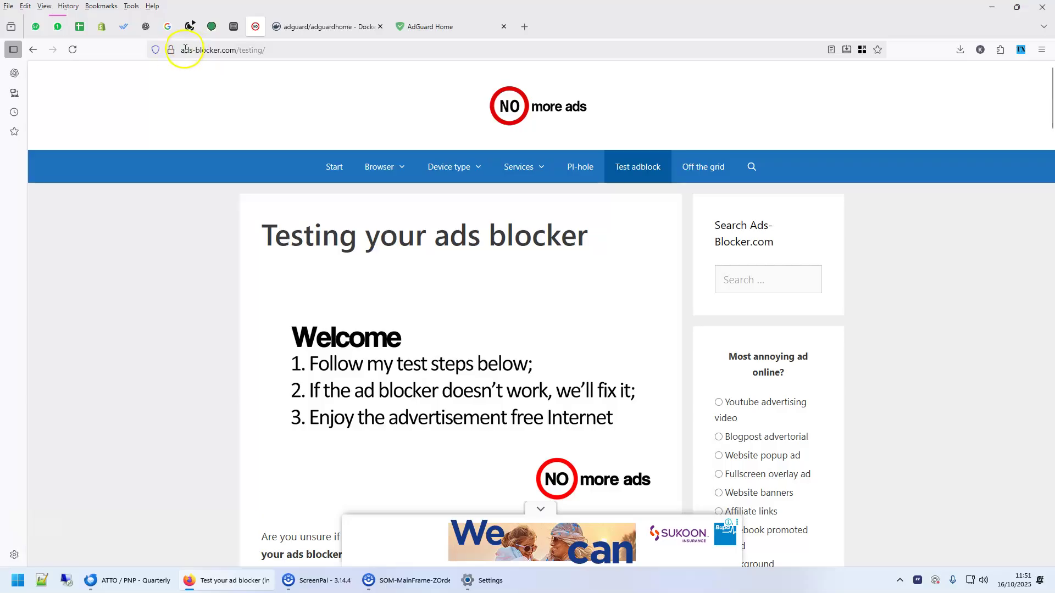
Select the ads-blocker.com domain in the address bar, then return to the pending DNS dialog
{"action": "left_click", "coordinate": [181, 50]}
{"action": "left_click", "coordinate": [187, 50]}
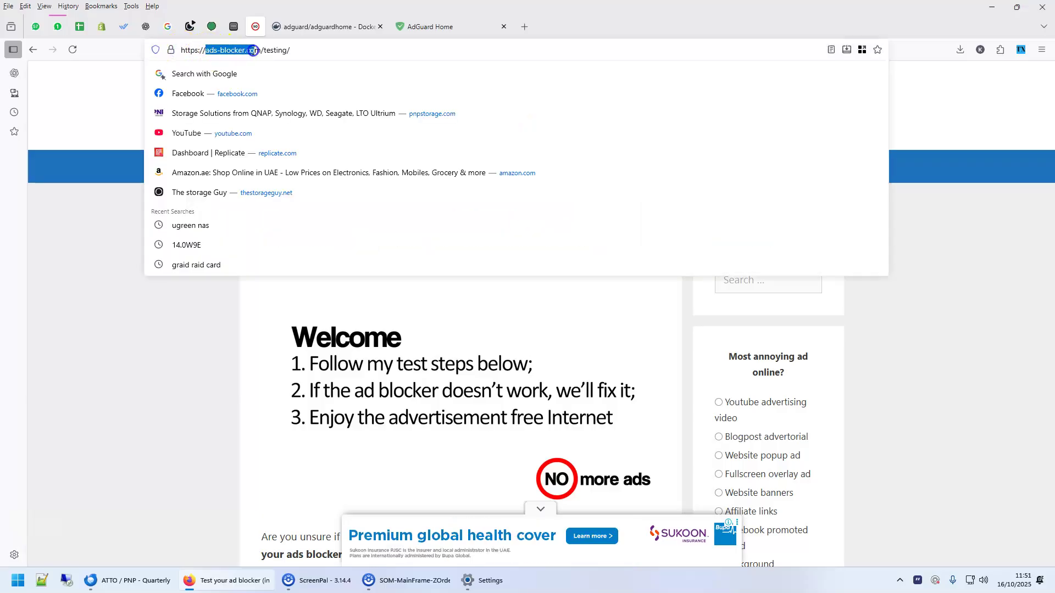
{"action": "left_click_drag", "start_coordinate": [254, 50], "coordinate": [262, 50]}
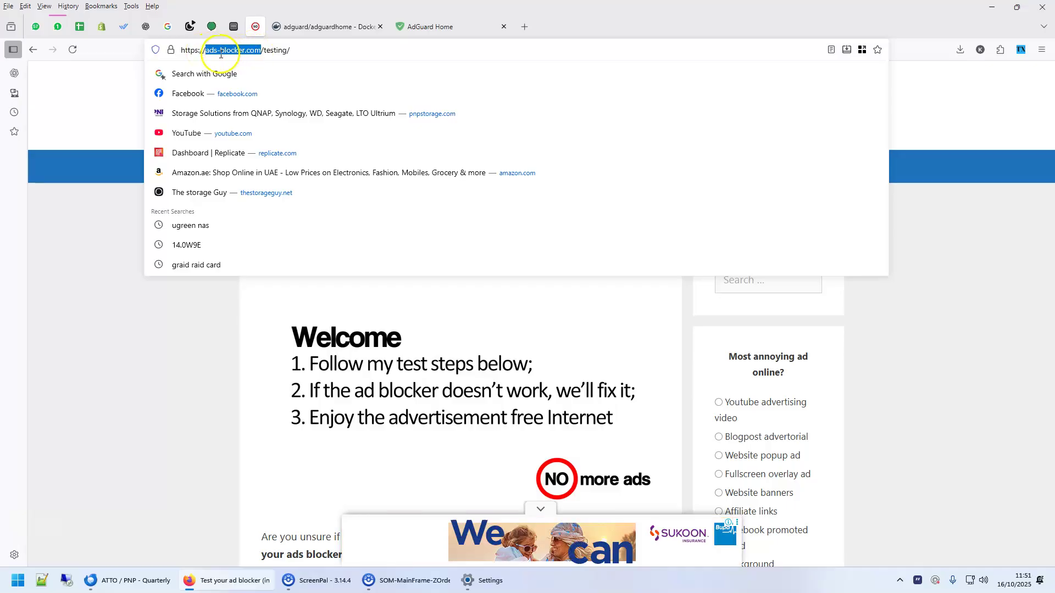
{"action": "left_click", "coordinate": [132, 358]}
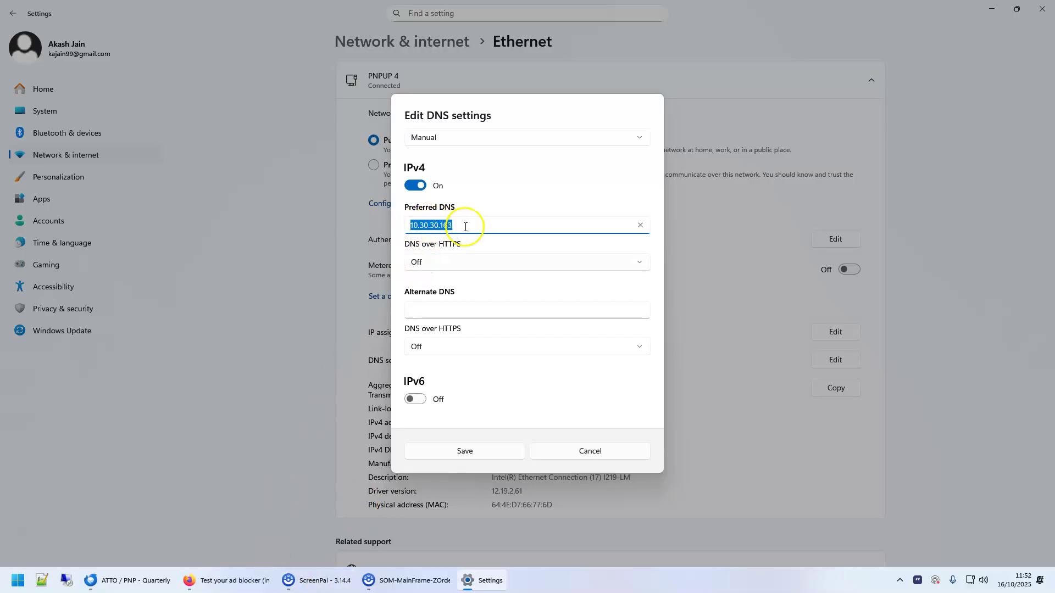
Save the manual DNS server 10.30.30.163 and bring the ad-blocker test page back to front
{"action": "left_click", "coordinate": [471, 448]}
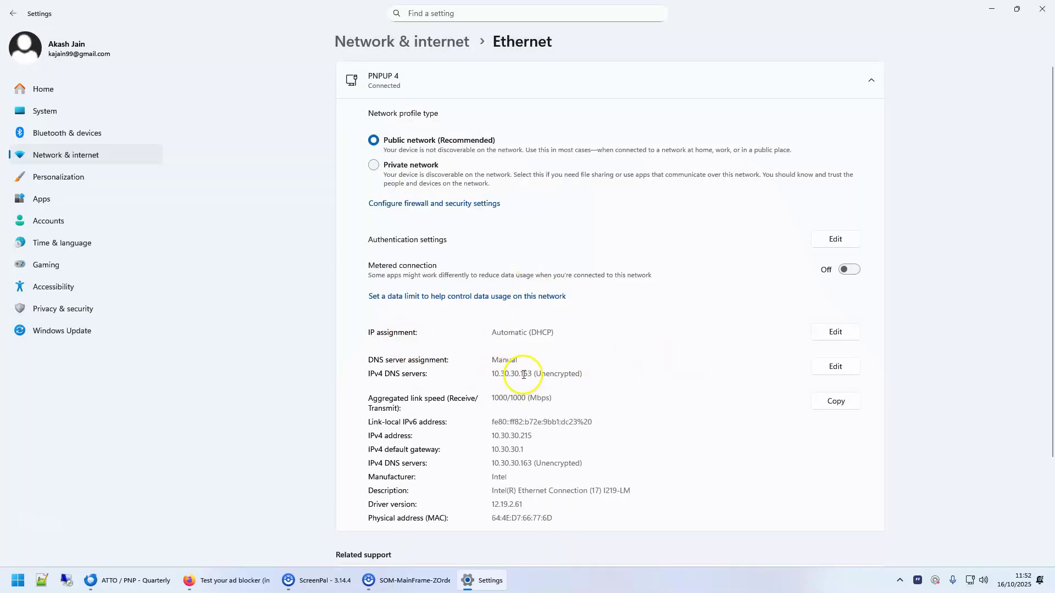
{"action": "left_click", "coordinate": [217, 580]}
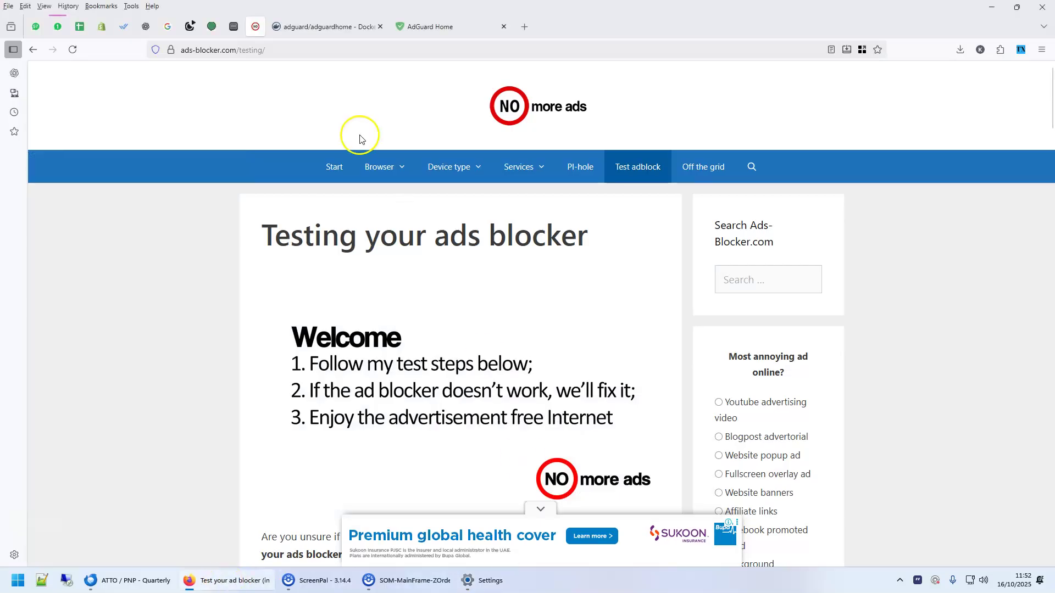
Reload the ads-blocker.com test page twice, scrolling to check for ads, then go to AdGuard Home
{"action": "left_click", "coordinate": [73, 49]}
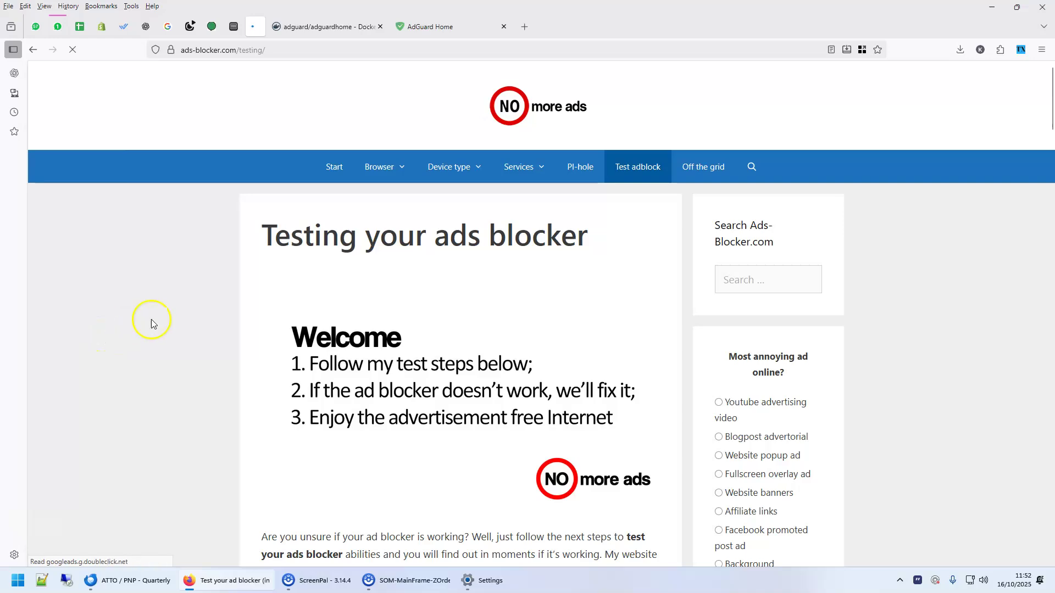
{"action": "scroll", "coordinate": [908, 388], "scroll_direction": "down", "scroll_amount": 10}
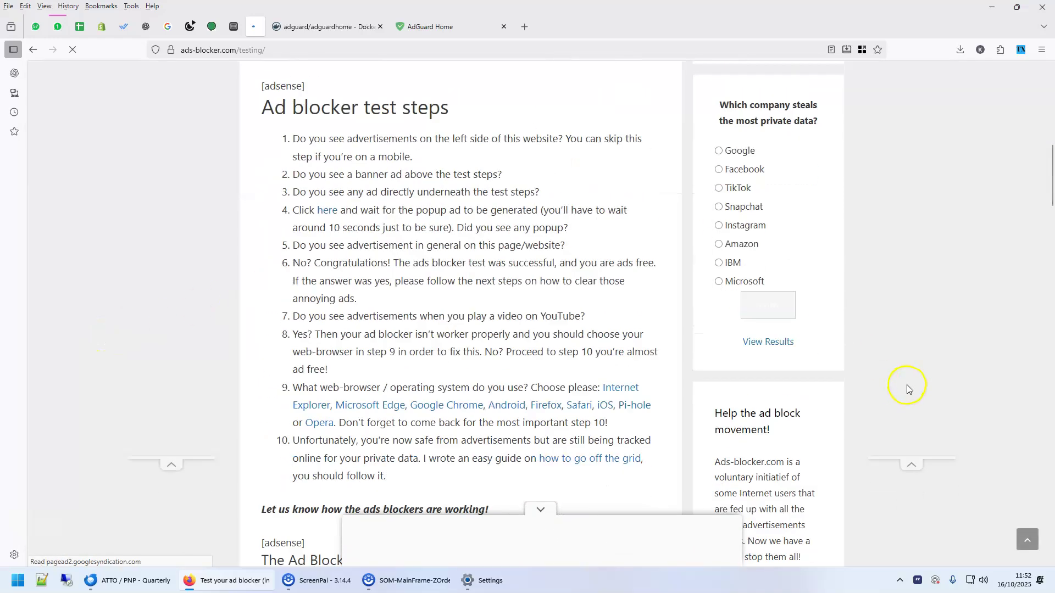
{"action": "scroll", "coordinate": [412, 372], "scroll_direction": "down", "scroll_amount": 3}
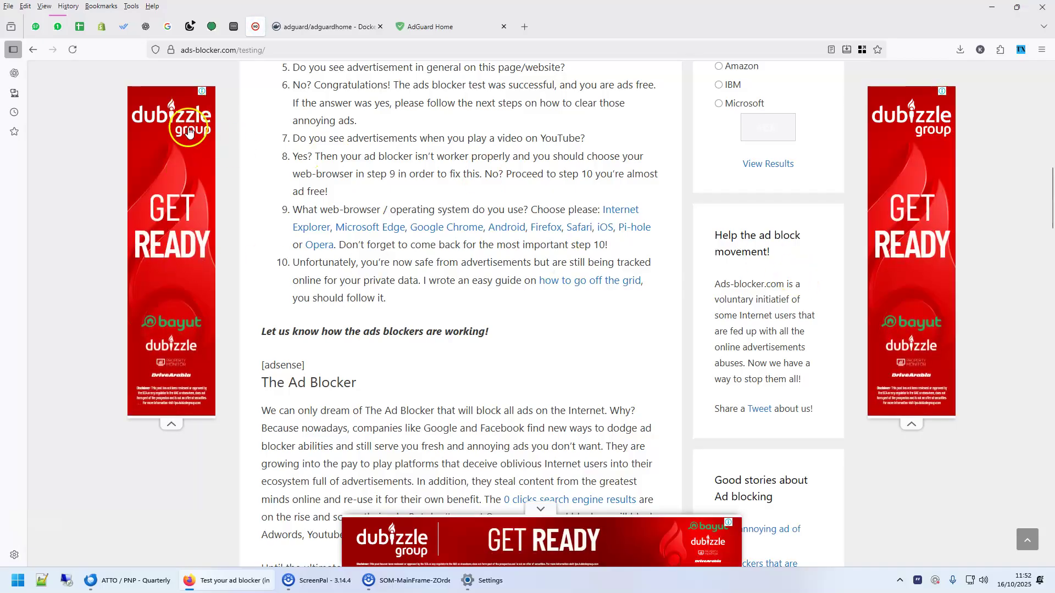
{"action": "left_click", "coordinate": [73, 49]}
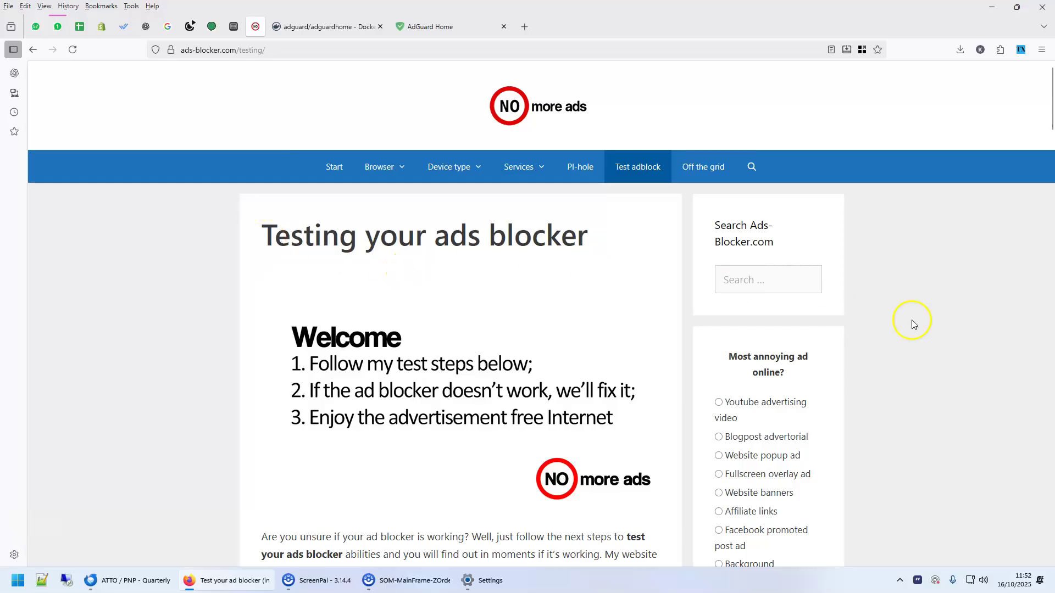
{"action": "scroll", "coordinate": [936, 377], "scroll_direction": "down", "scroll_amount": 15}
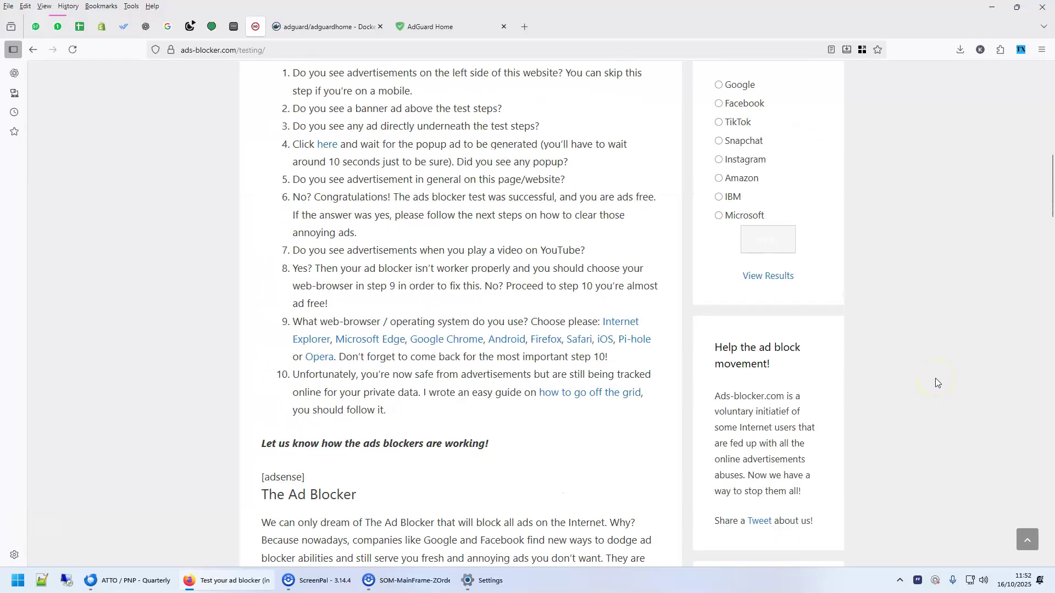
{"action": "scroll", "coordinate": [935, 378], "scroll_direction": "up", "scroll_amount": 15}
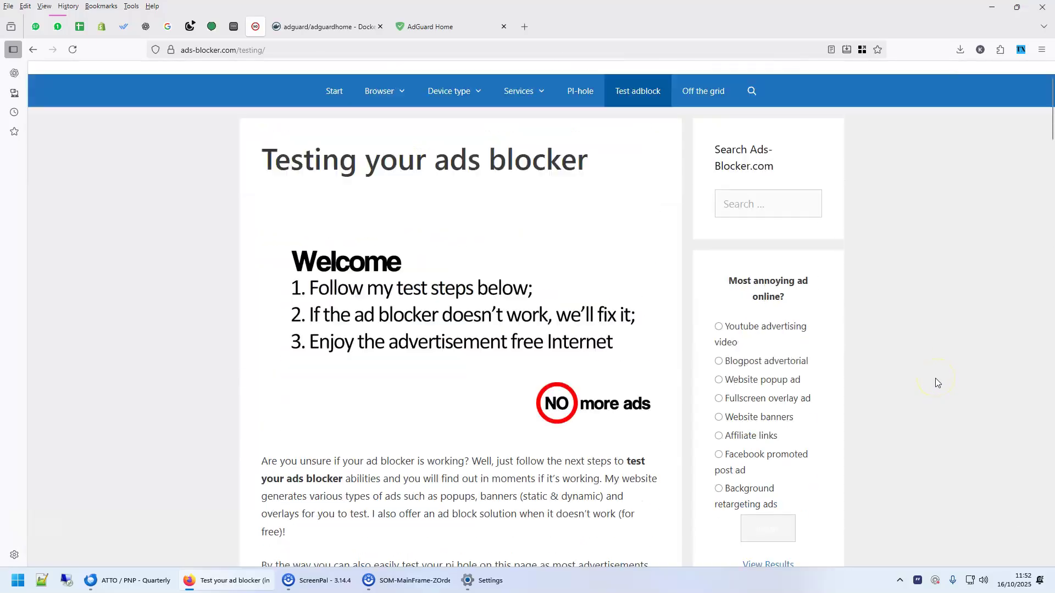
{"action": "left_click", "coordinate": [429, 27]}
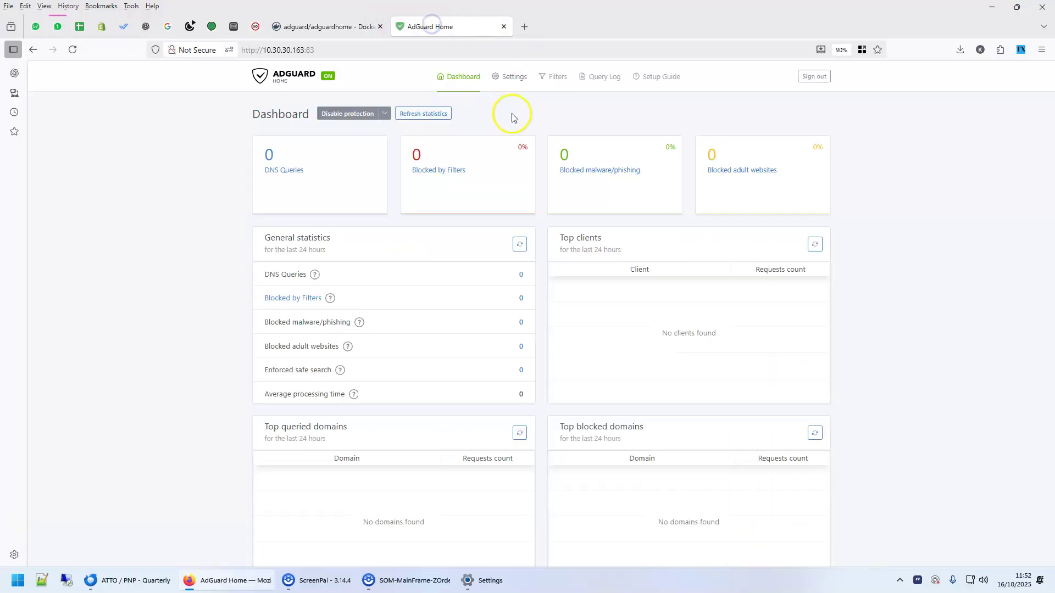
Reload the AdGuard Home dashboard and review its counts: 128 DNS queries, 43 blocked
{"action": "left_click", "coordinate": [68, 51]}
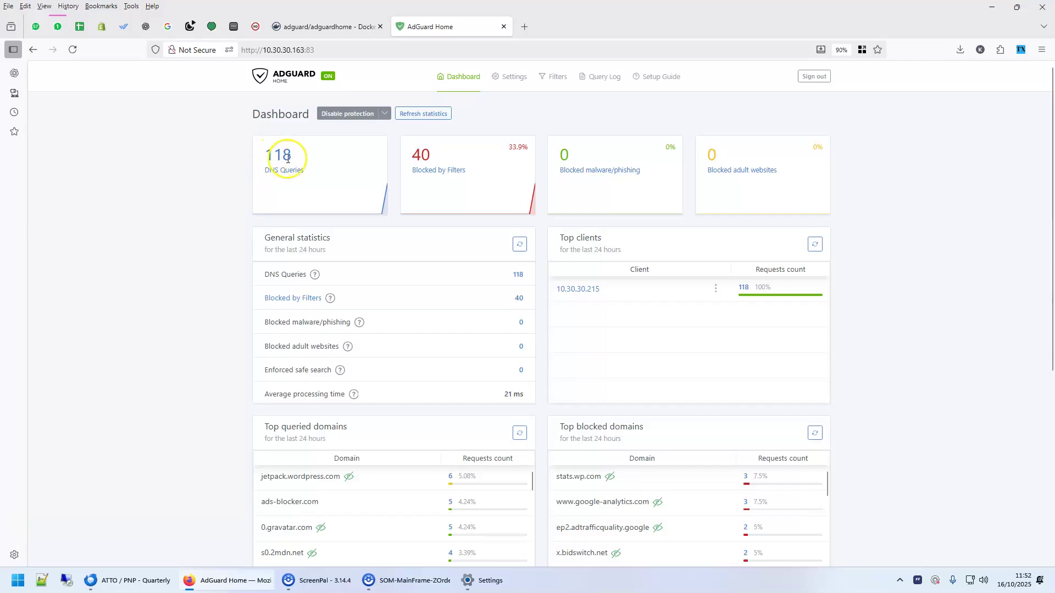
{"action": "left_click", "coordinate": [256, 26]}
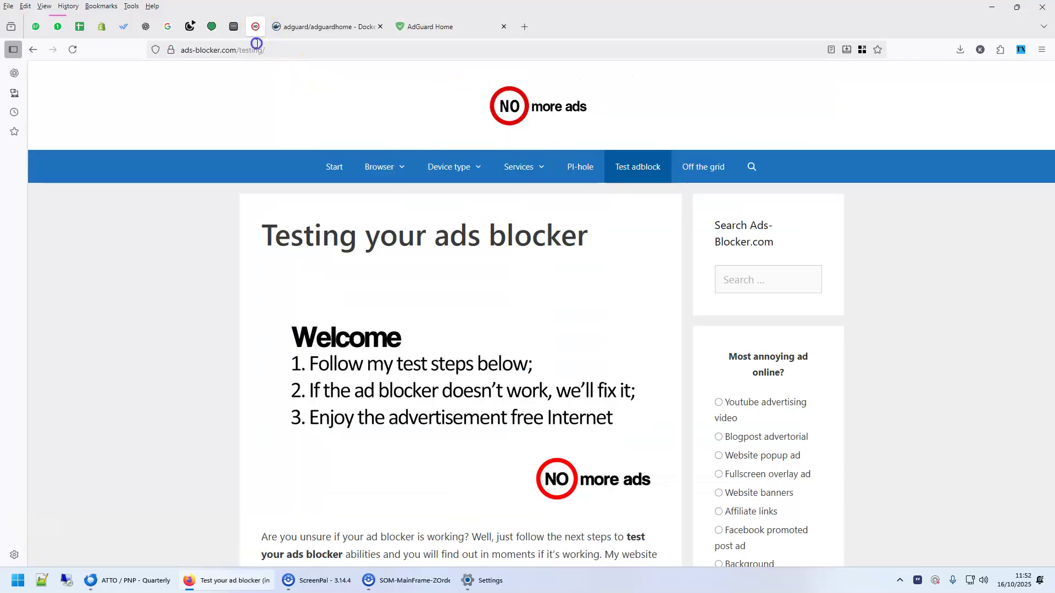
{"action": "left_click", "coordinate": [426, 26]}
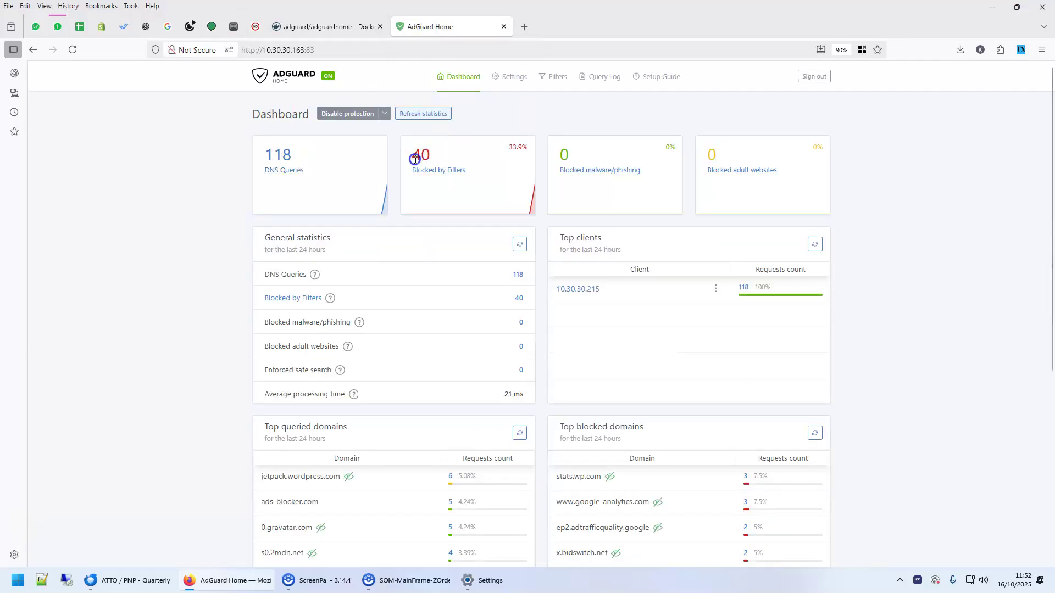
{"action": "scroll", "coordinate": [445, 247], "scroll_direction": "down", "scroll_amount": 5}
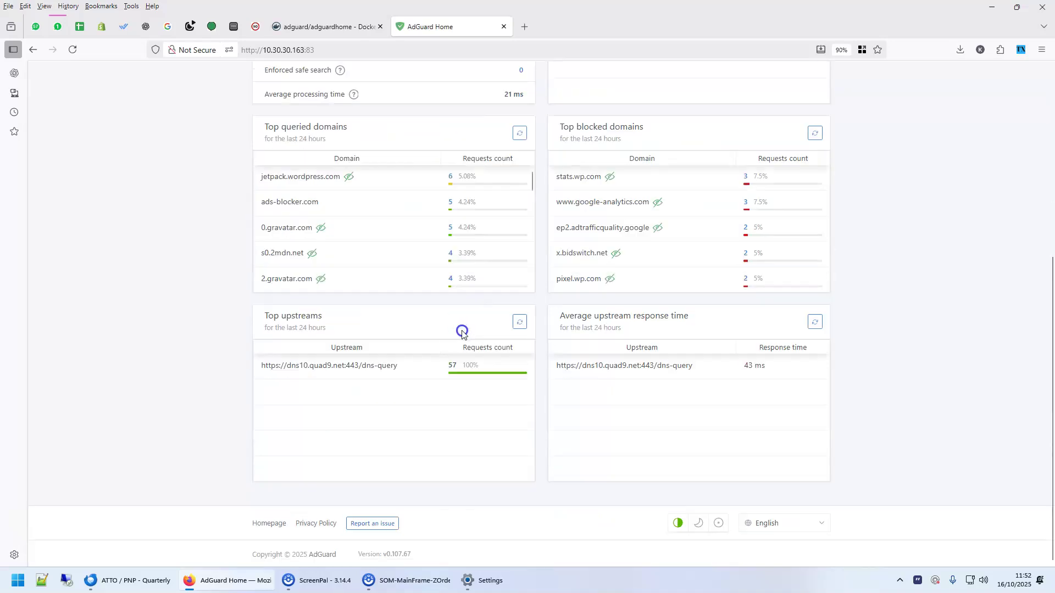
{"action": "scroll", "coordinate": [461, 332], "scroll_direction": "up", "scroll_amount": 5}
Browse the Filters and Settings menus, then refresh the dashboard statistics twice
{"action": "mouse_move", "coordinate": [504, 85]}
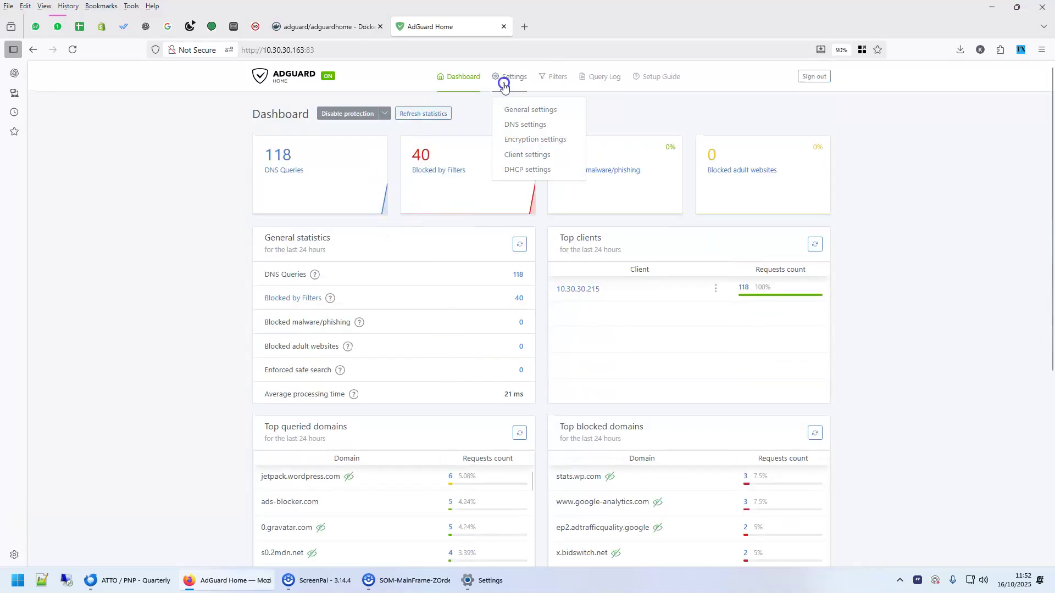
{"action": "left_click", "coordinate": [550, 77]}
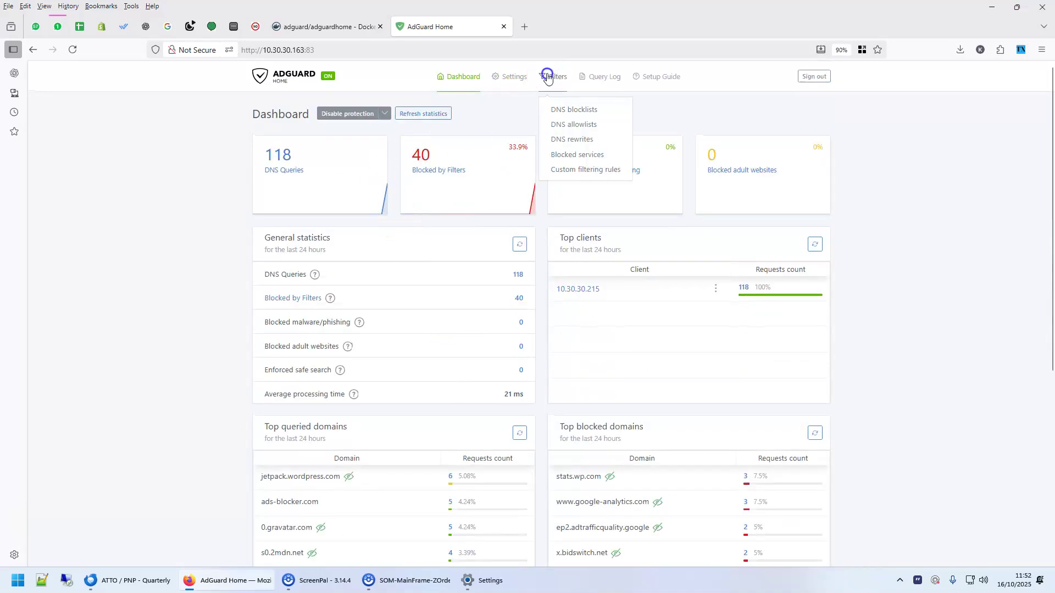
{"action": "left_click", "coordinate": [869, 170]}
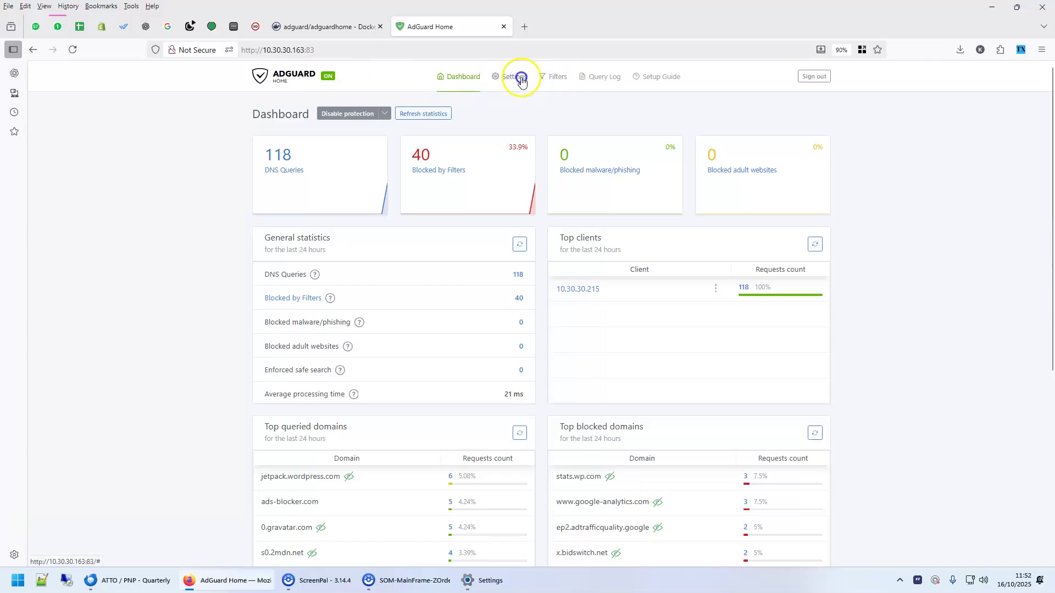
{"action": "left_click", "coordinate": [510, 79]}
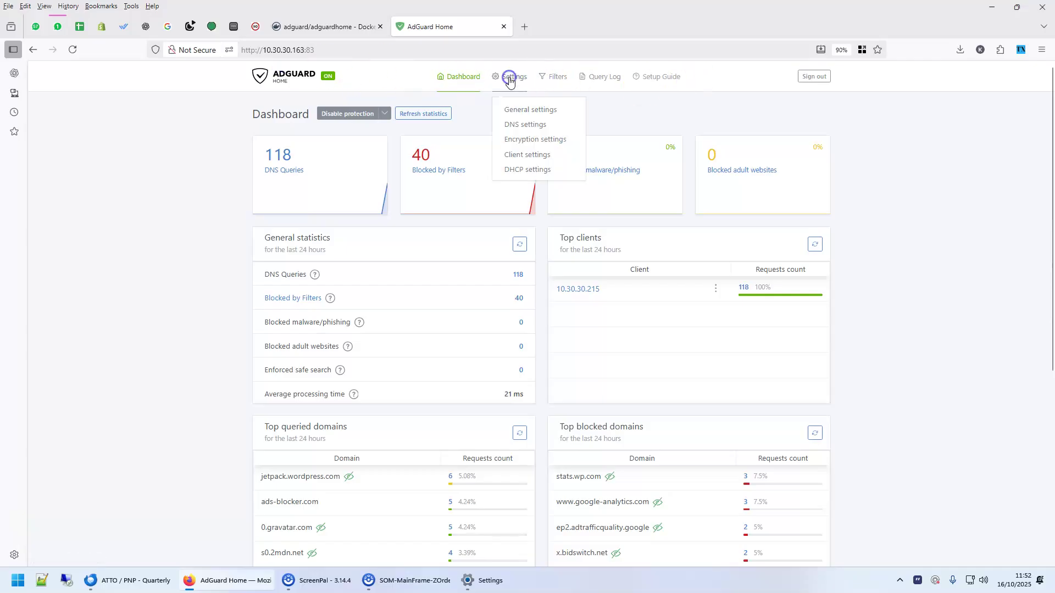
{"action": "left_click", "coordinate": [450, 113]}
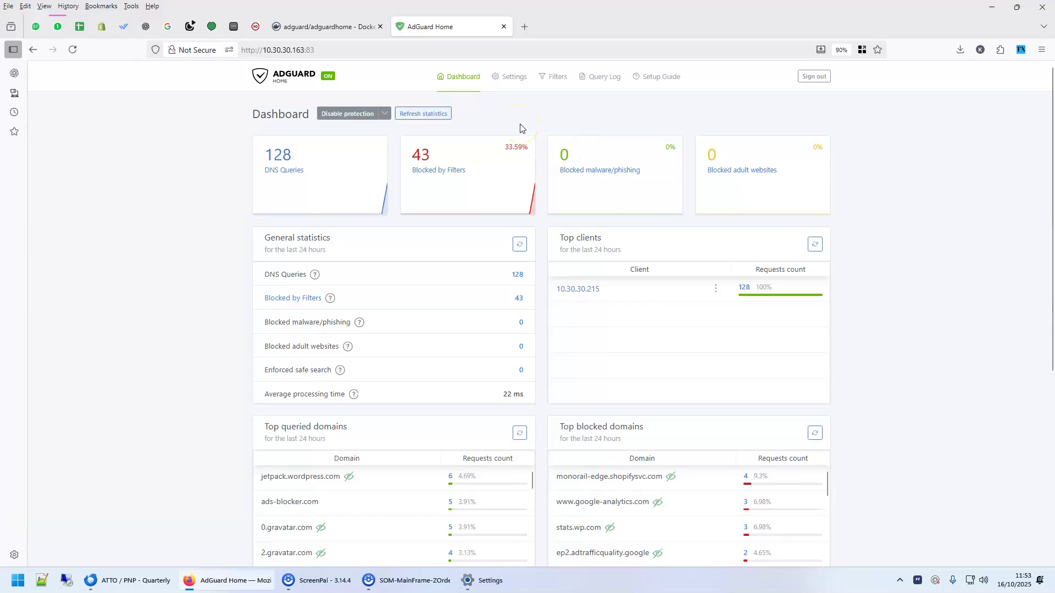
{"action": "left_click", "coordinate": [446, 113]}
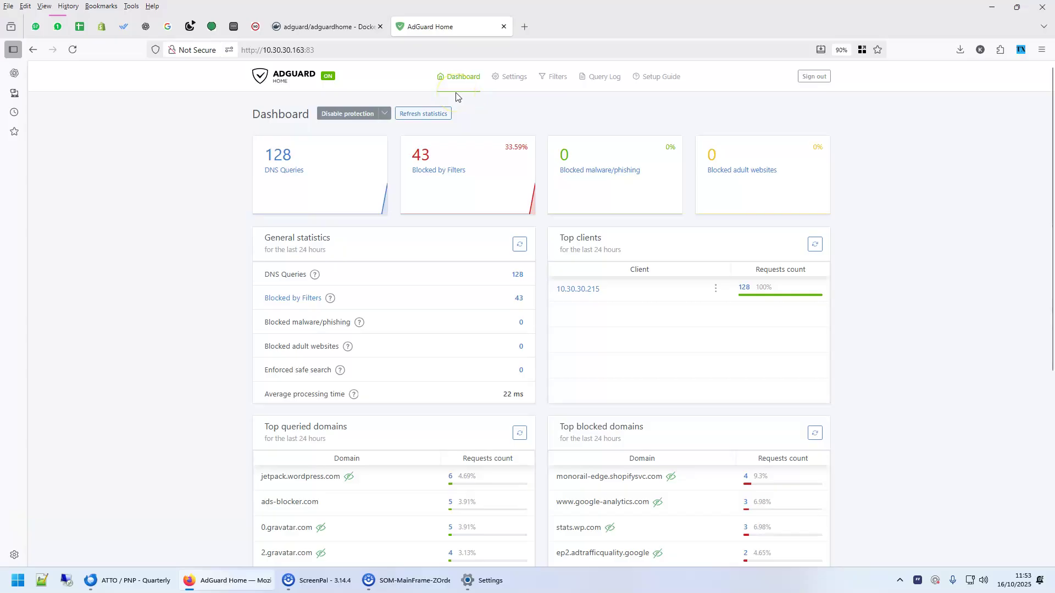